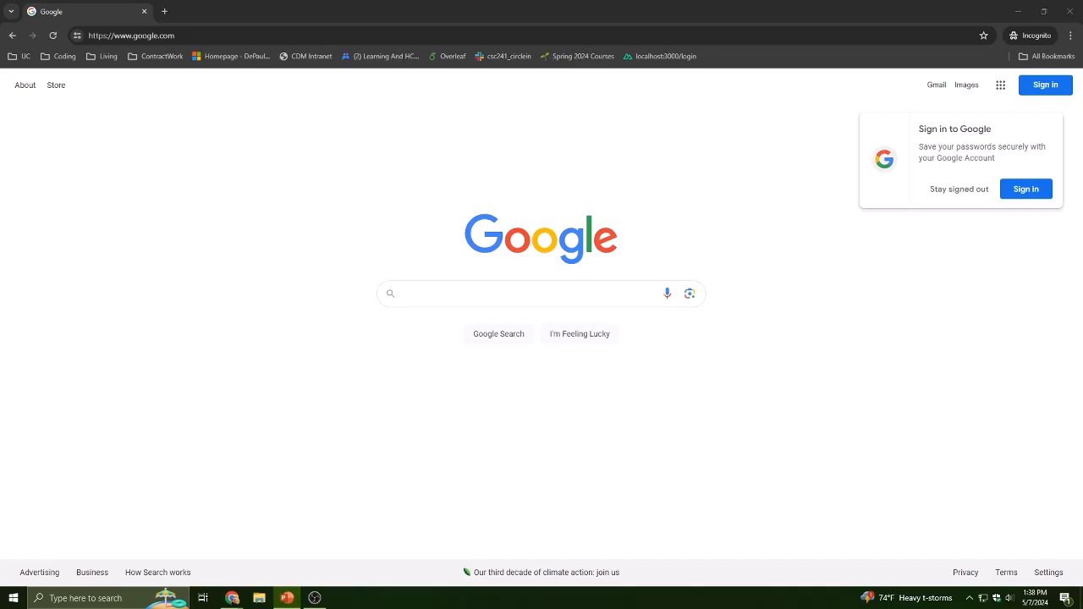
left_click_drag(0, 203, 568, 0)
scroll(198, 255, "down", 1)
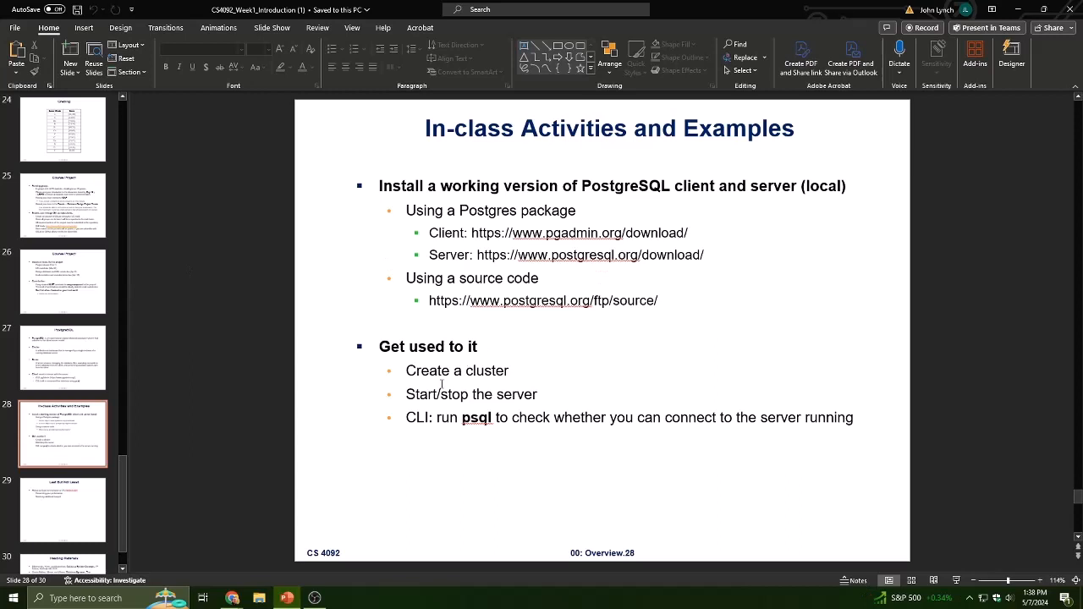
left_click_drag(471, 233, 690, 233)
key("ctrl+c")
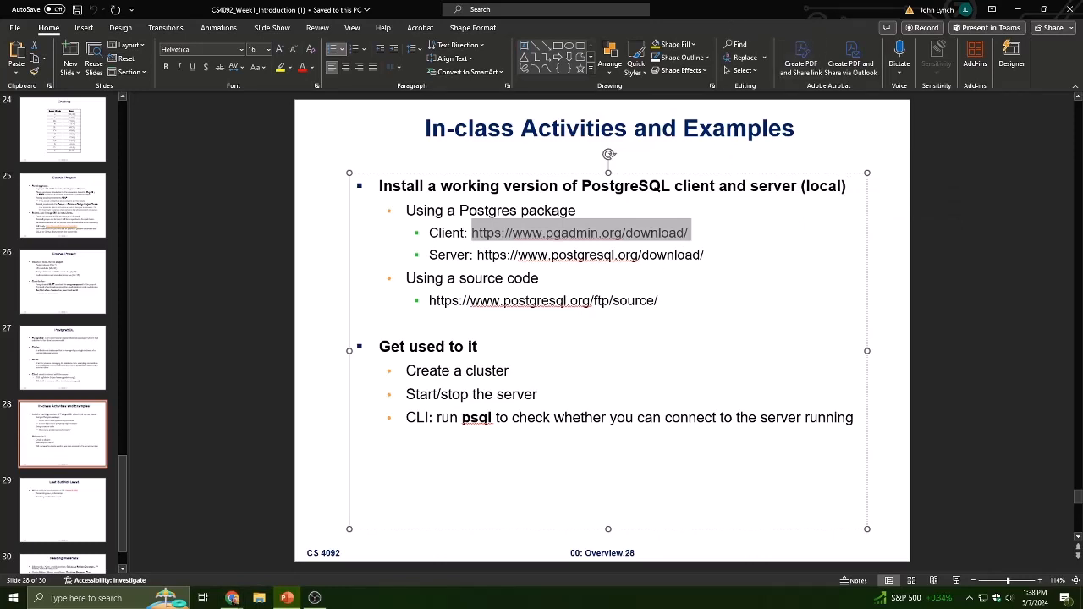
key("alt+Tab")
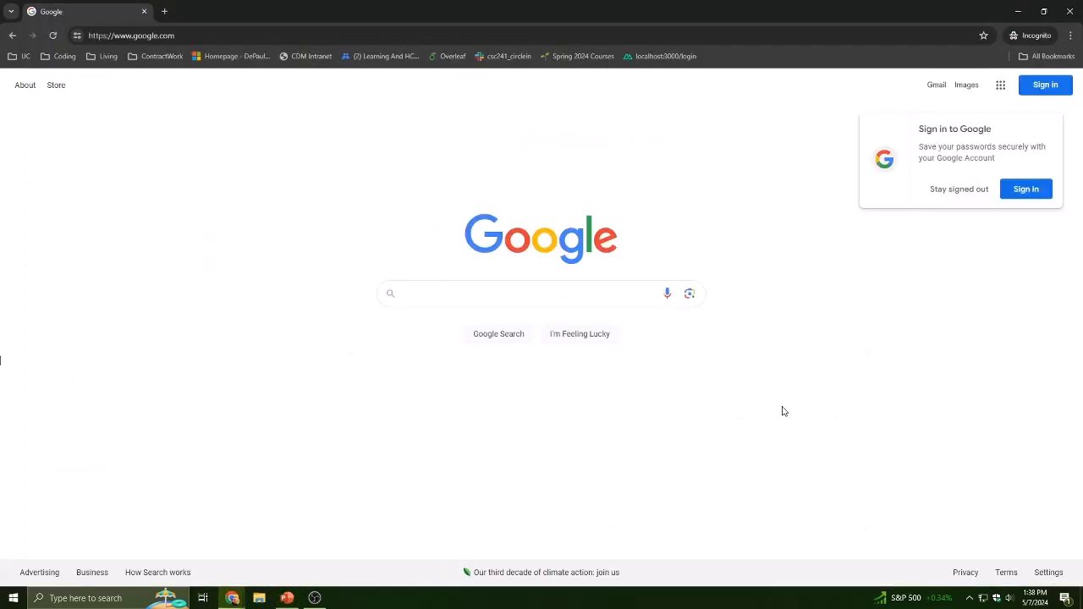
left_click(277, 32)
key("ctrl+v")
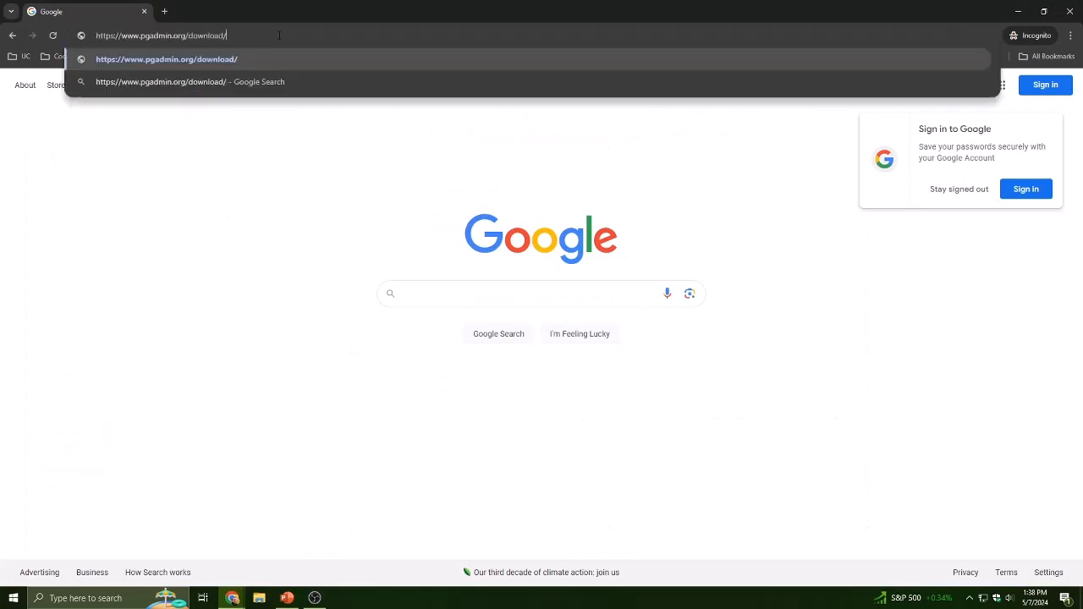
key("Return")
left_click(288, 598)
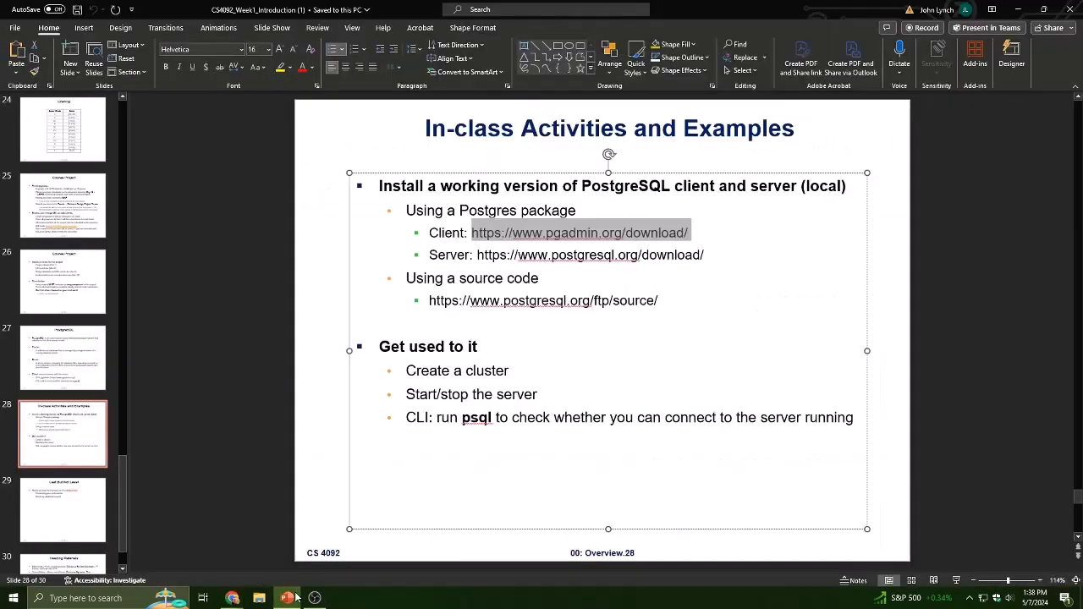
left_click(478, 256)
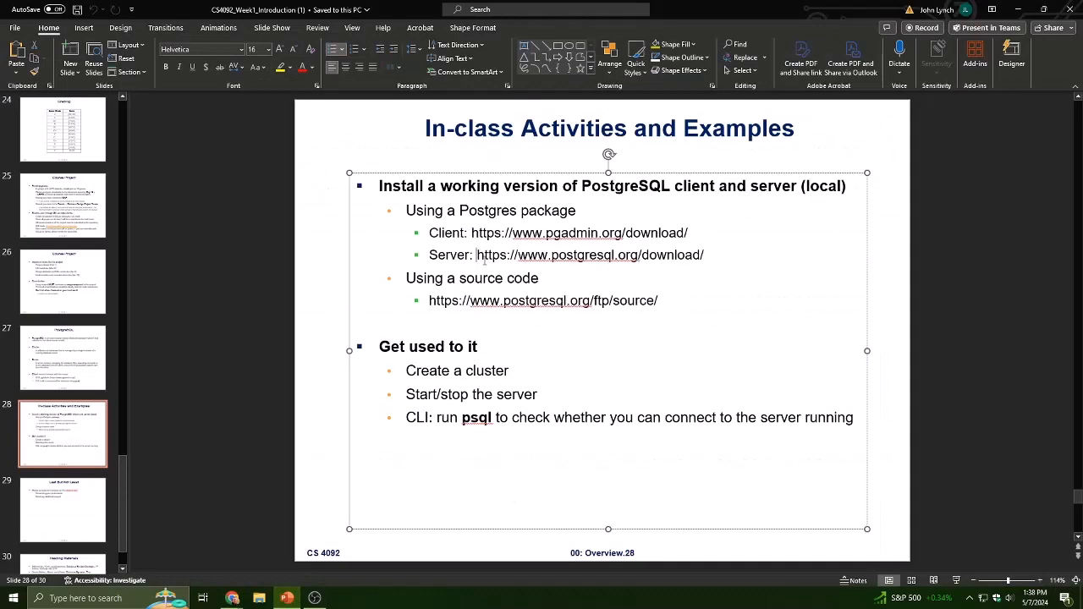
left_click(721, 256, "shift")
key("ctrl+c")
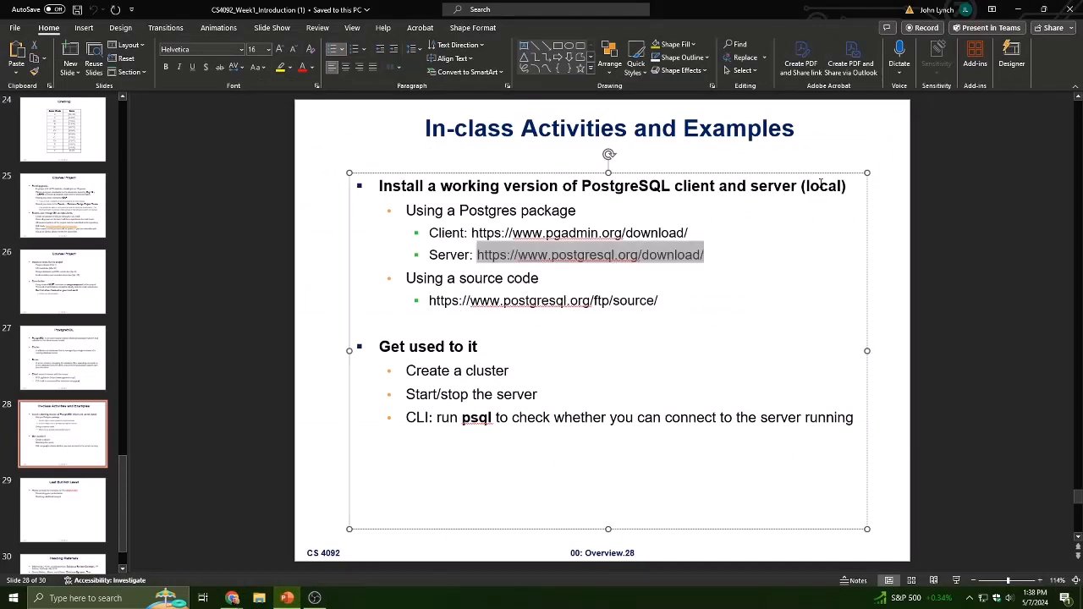
left_click(1018, 9)
left_click(166, 12)
key("ctrl+v")
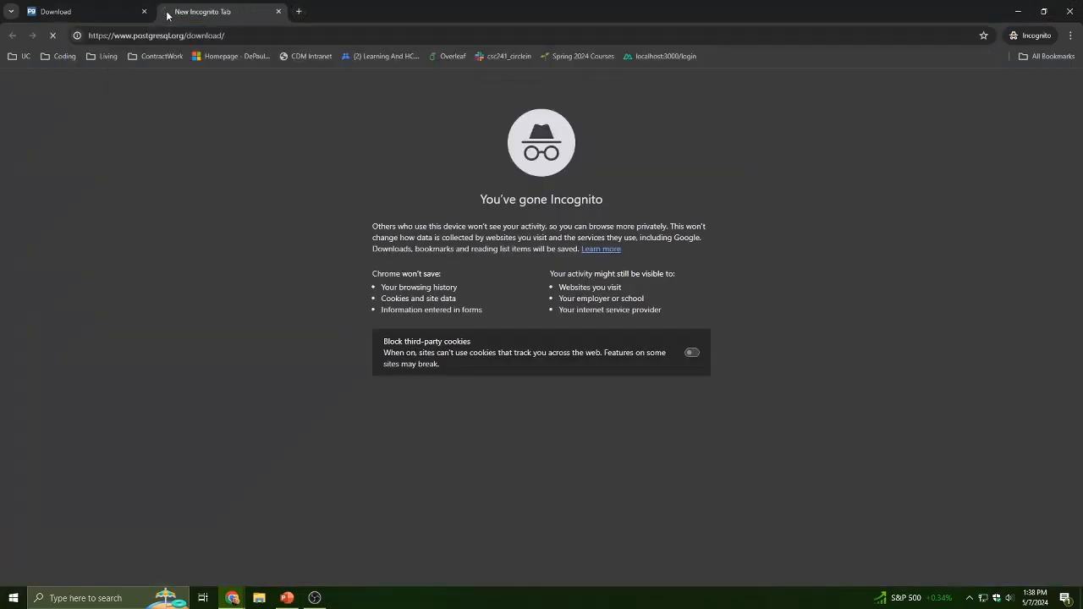
key("Return")
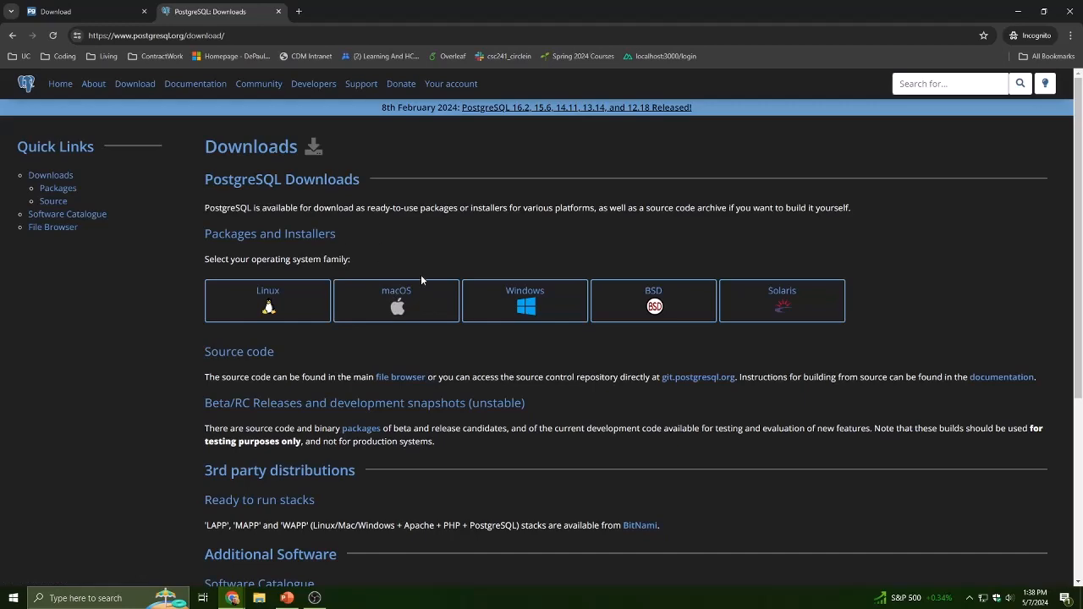
- Move the pgAdmin tab after the PostgreSQL tab and open pgAdmin 4's Windows download page
left_click(65, 7)
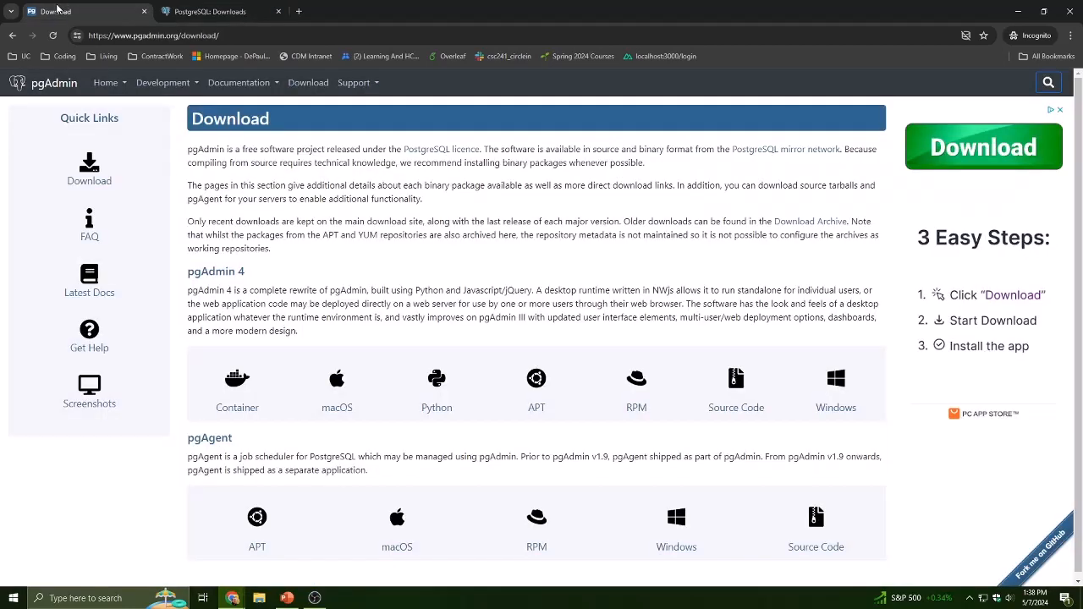
left_click_drag(65, 7, 171, 8)
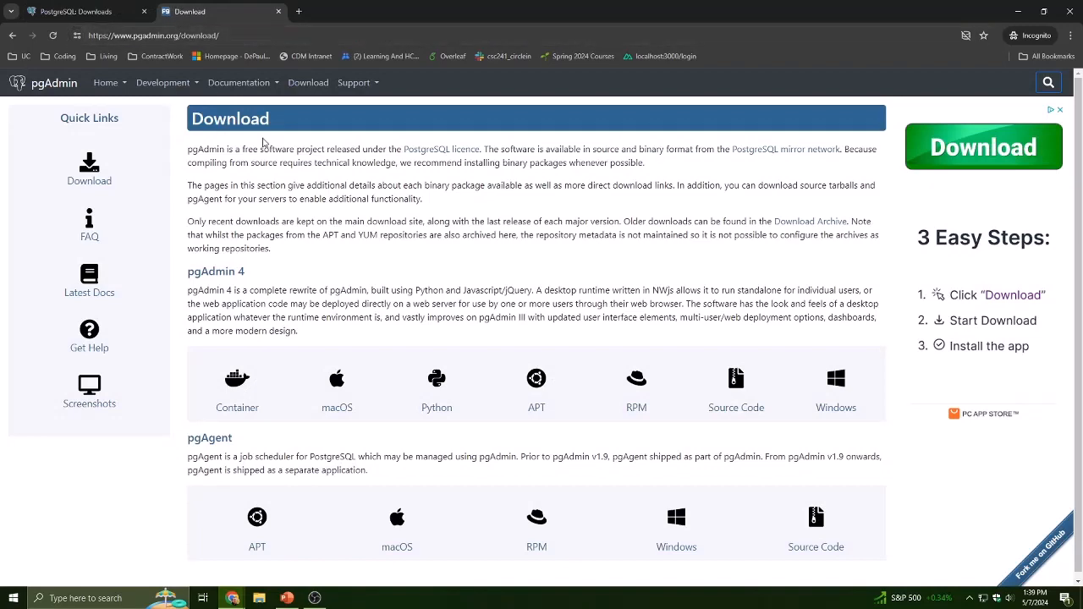
scroll(376, 207, "down", 1)
scroll(375, 210, "up", 1)
scroll(347, 186, "down", 1)
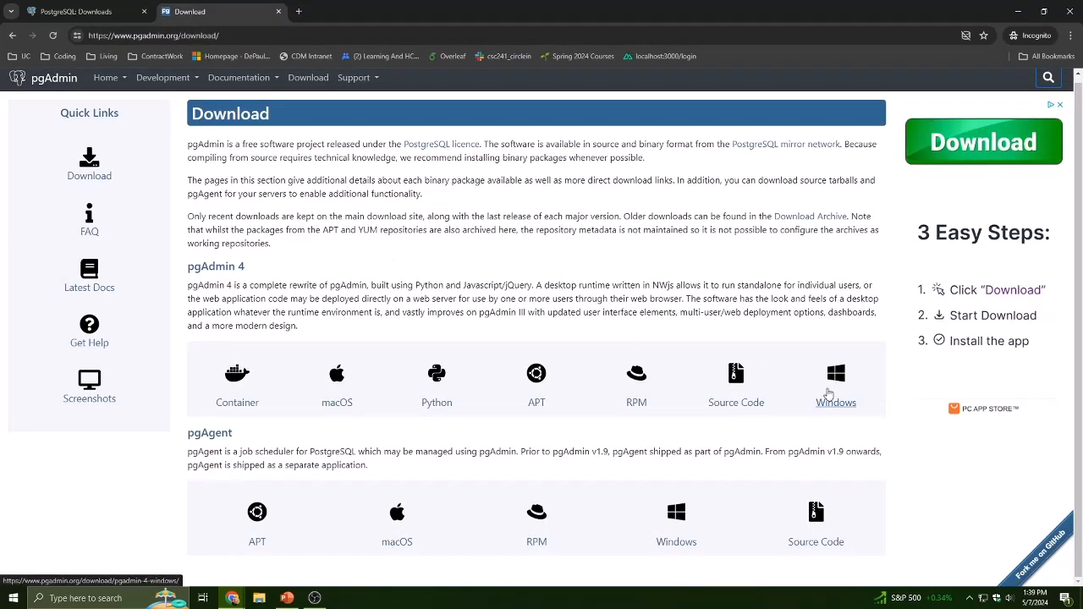
left_click(829, 395)
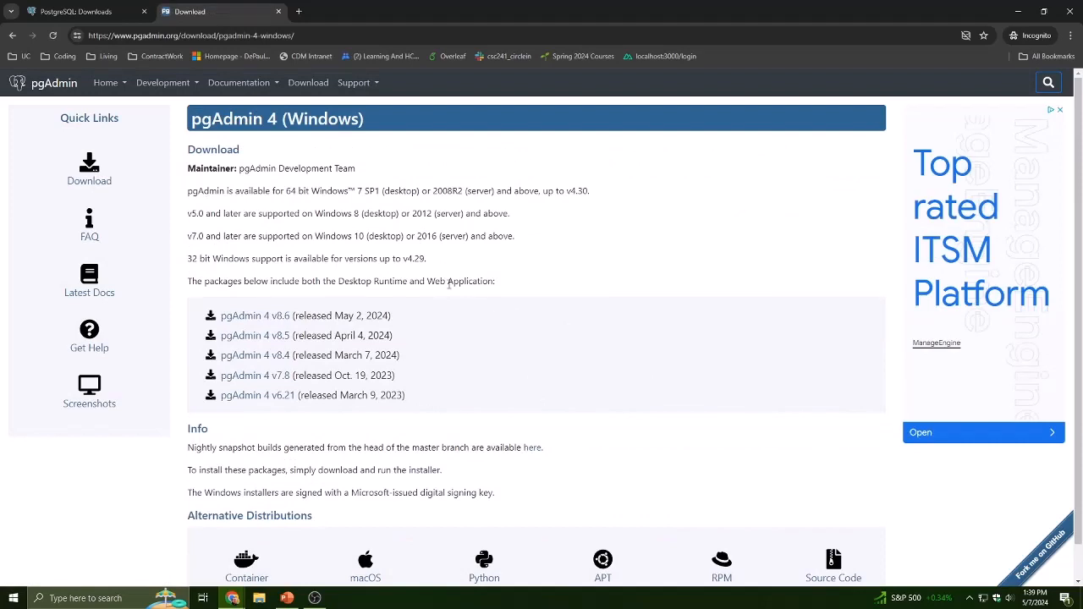
- Download the pgAdmin 4 v8.6 installer pgadmin4-8.6-x64.exe and save it to the Desktop
left_click(245, 320)
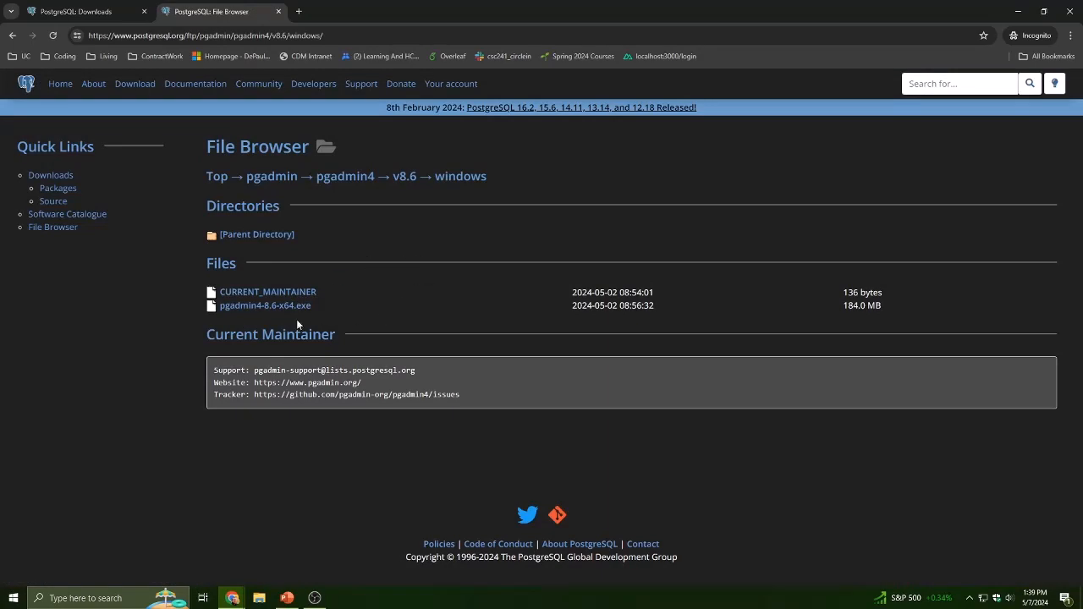
left_click(273, 310)
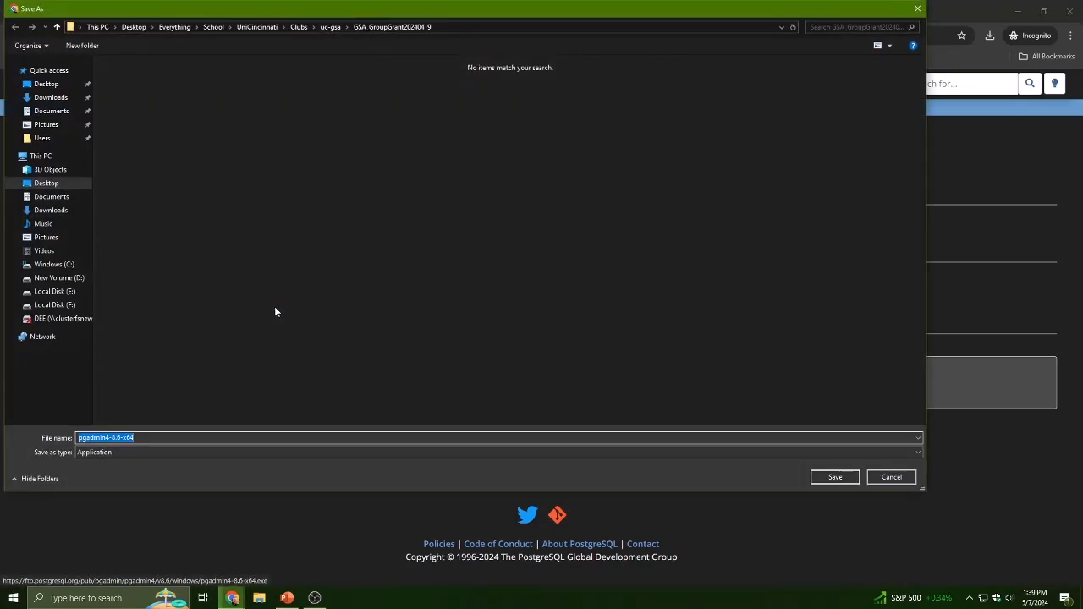
left_click(66, 183)
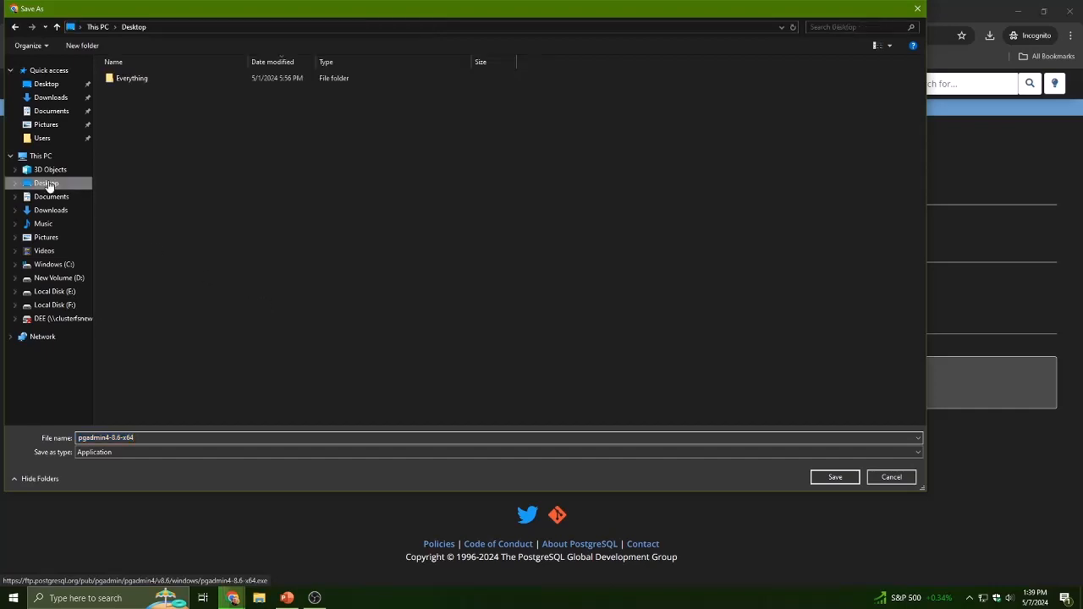
left_click(835, 477)
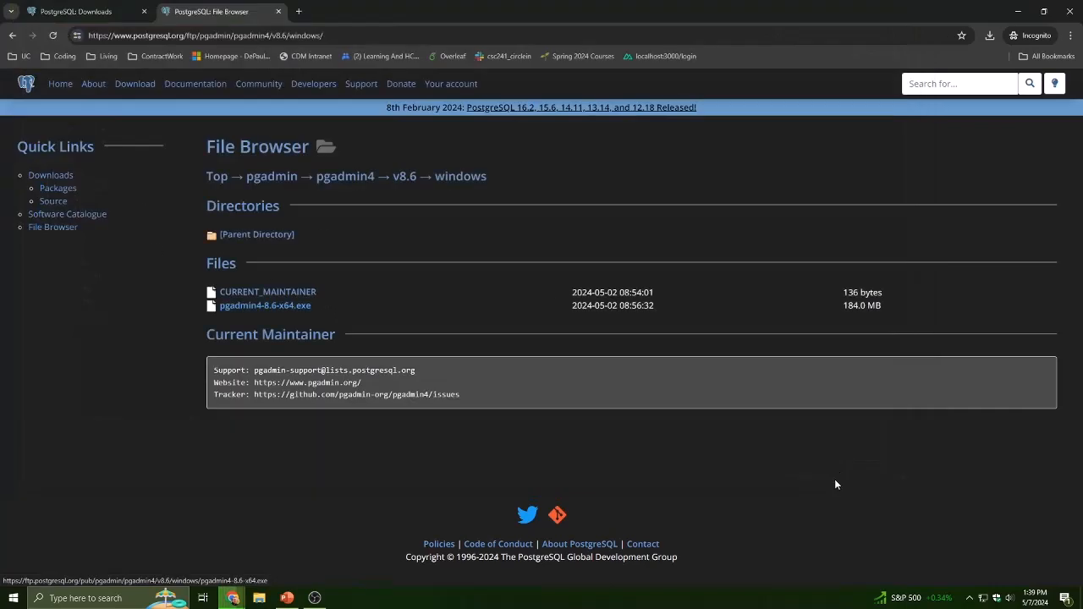
- Launch the pgAdmin installer from the Desktop and choose to install for the current user only
left_click(1018, 11)
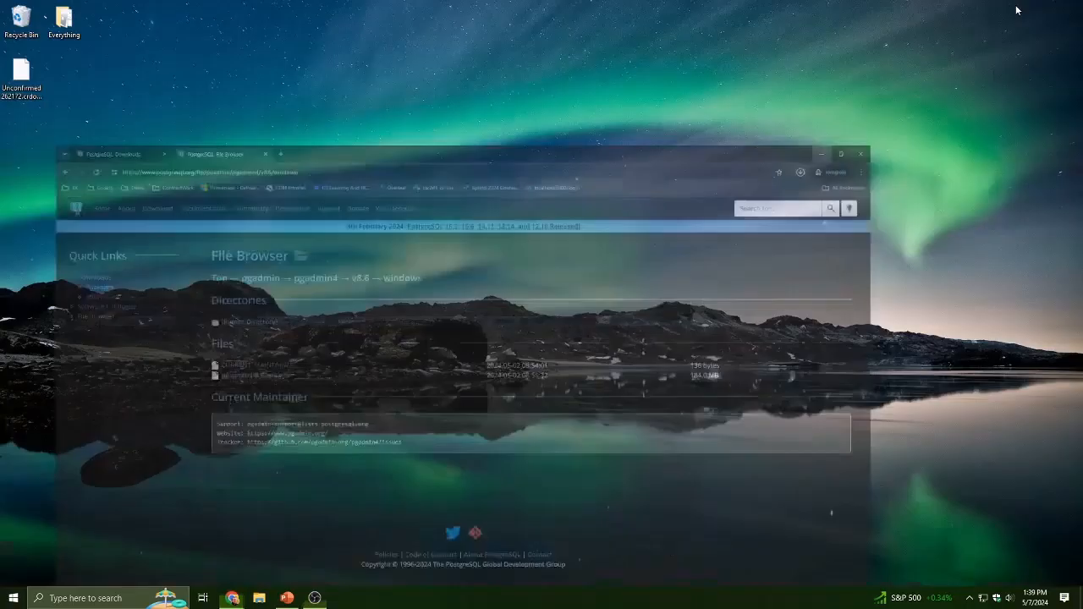
double_click(32, 82)
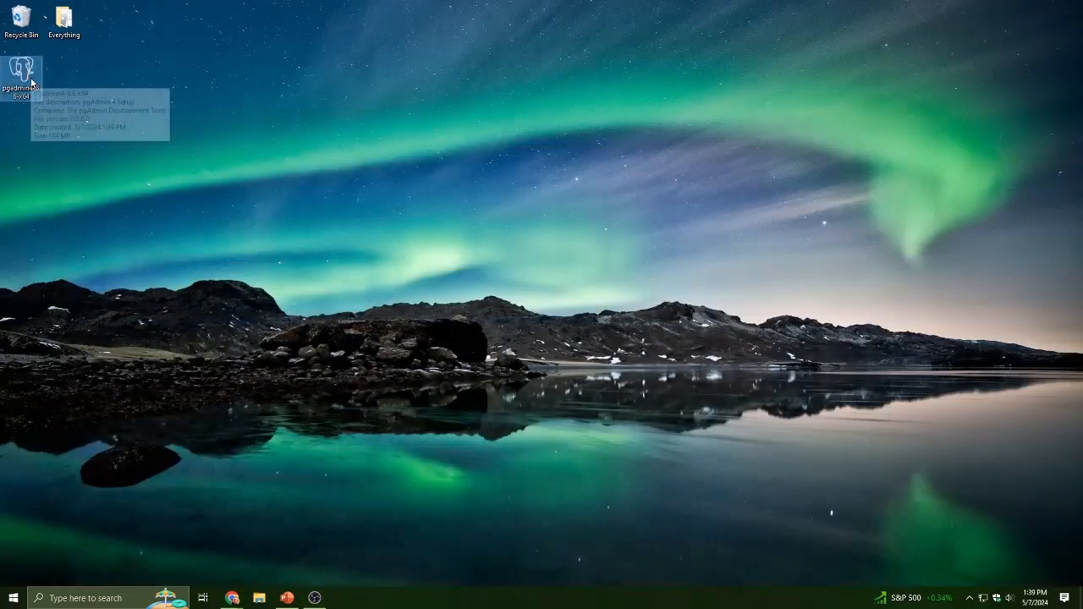
double_click(32, 82)
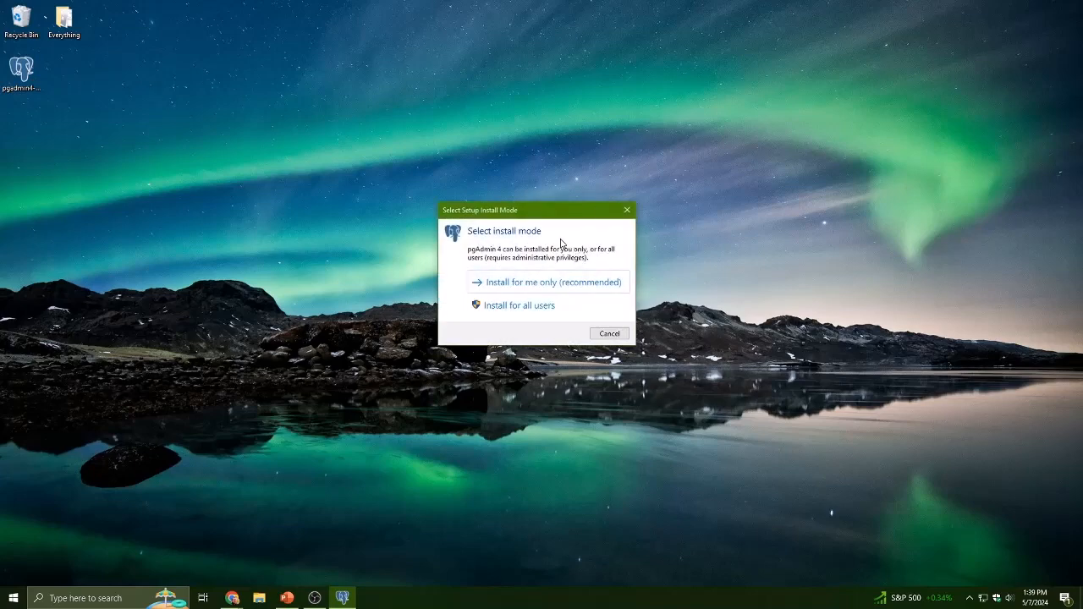
left_click(541, 287)
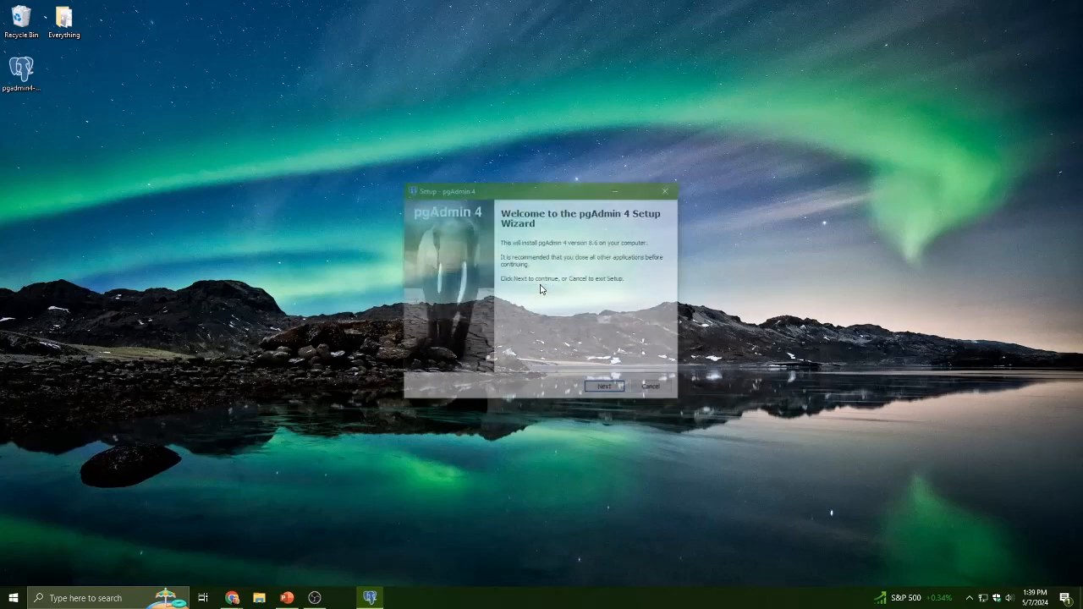
- Accept the license agreement, keep the default destination and Start Menu folder, and start the installation
left_click(612, 389)
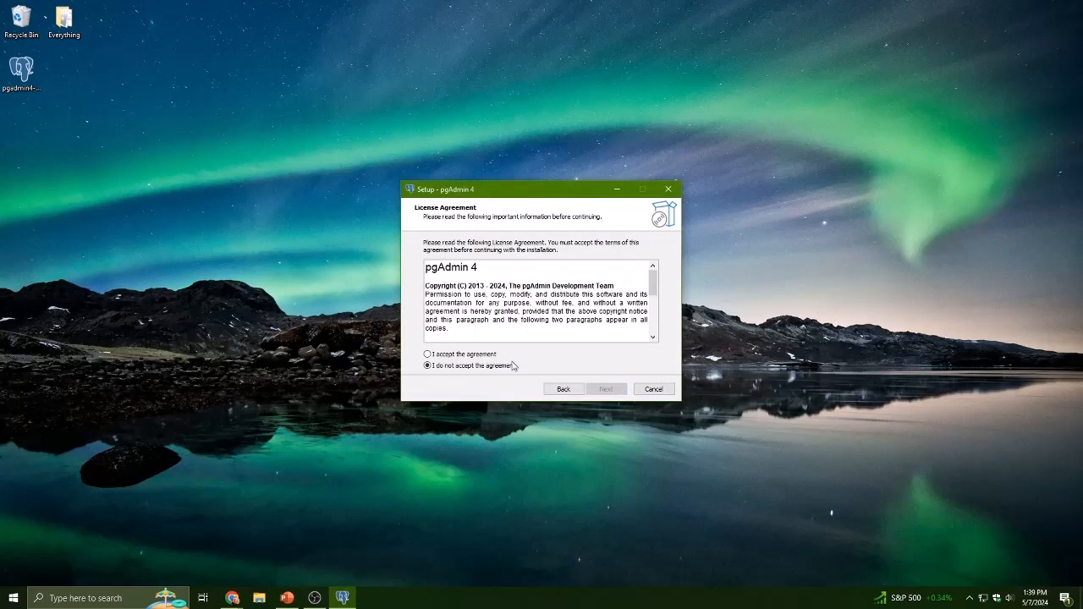
left_click(471, 354)
left_click(606, 388)
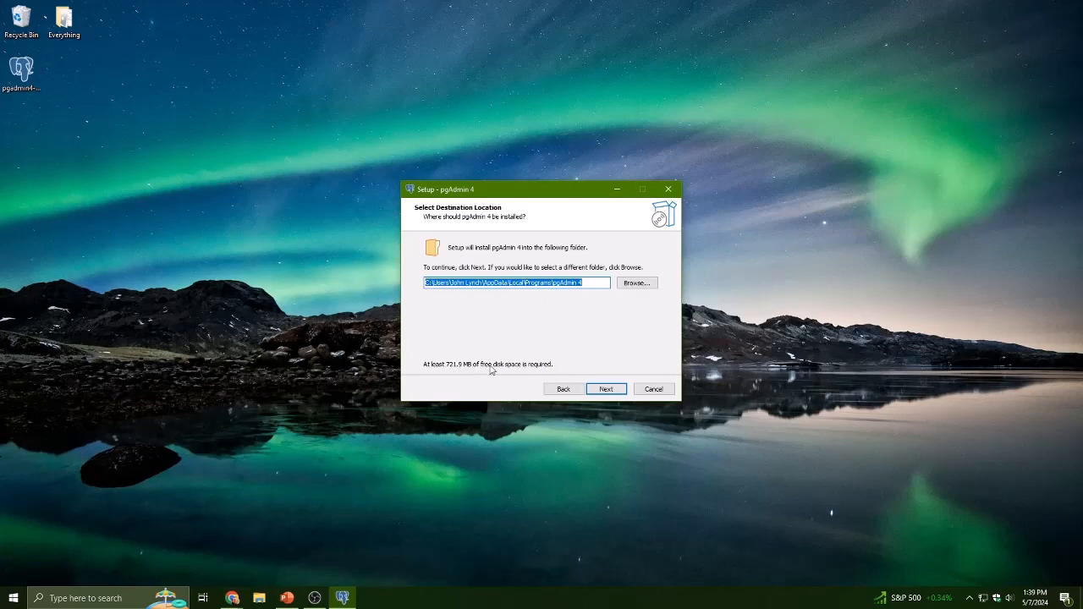
left_click(606, 390)
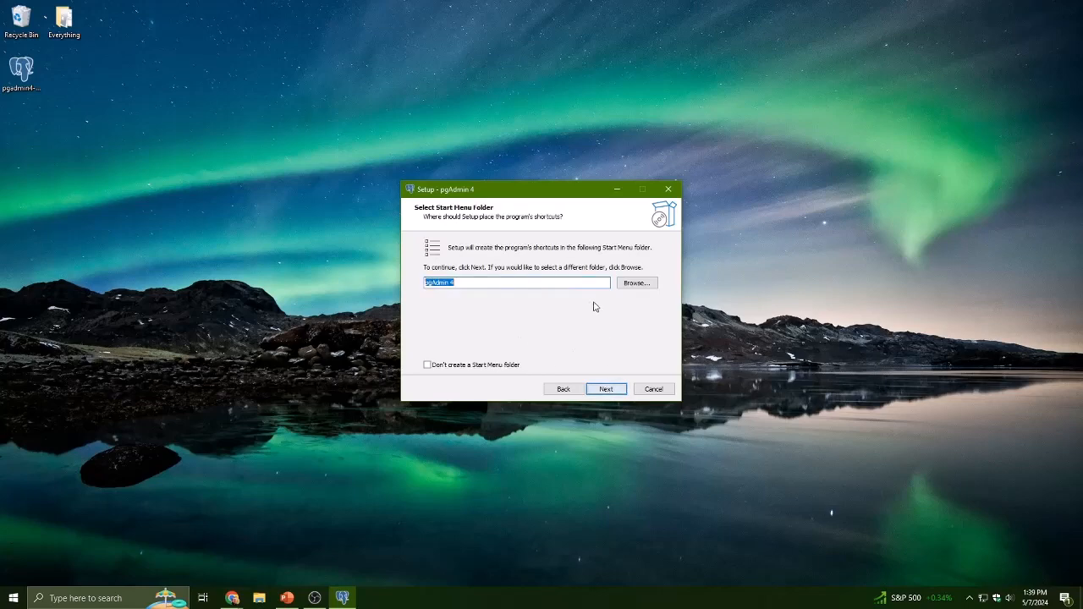
left_click(606, 390)
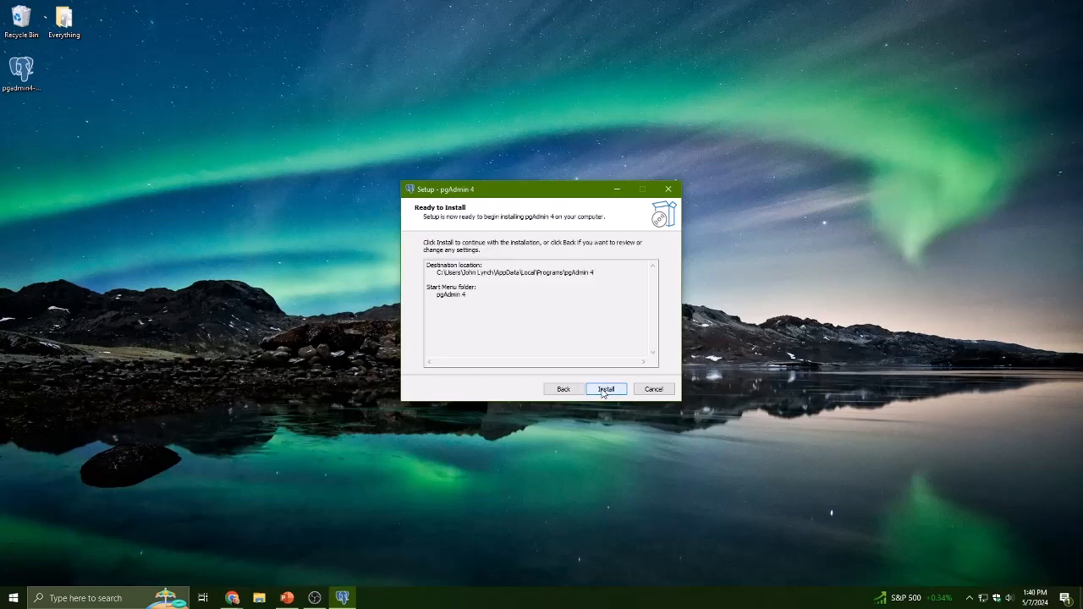
left_click(604, 391)
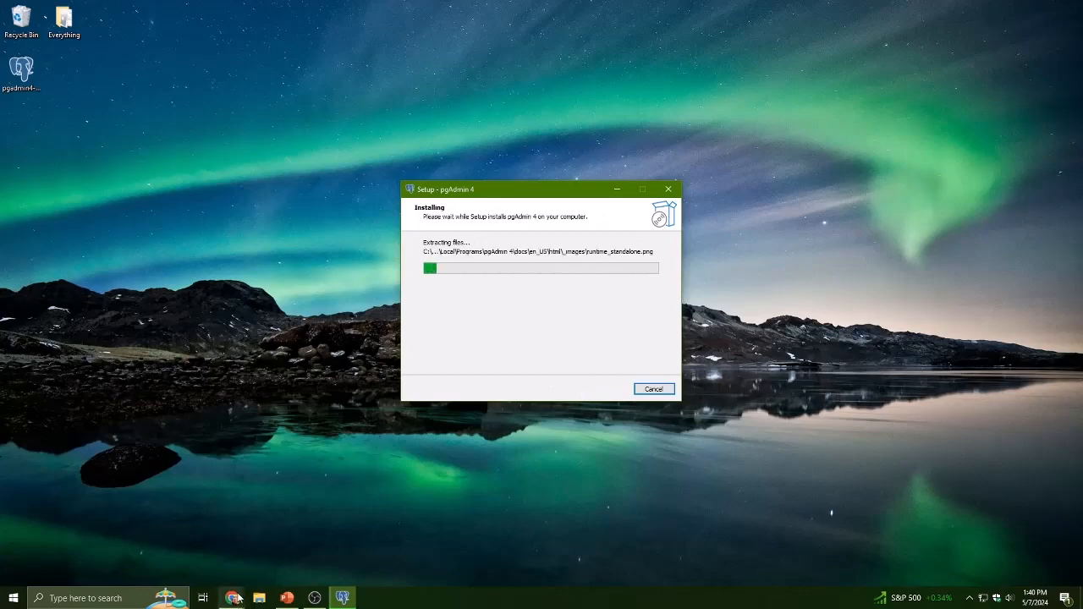
- Return to the browser and move the PostgreSQL Downloads tab after the File Browser tab
left_click(232, 598)
left_click(312, 565)
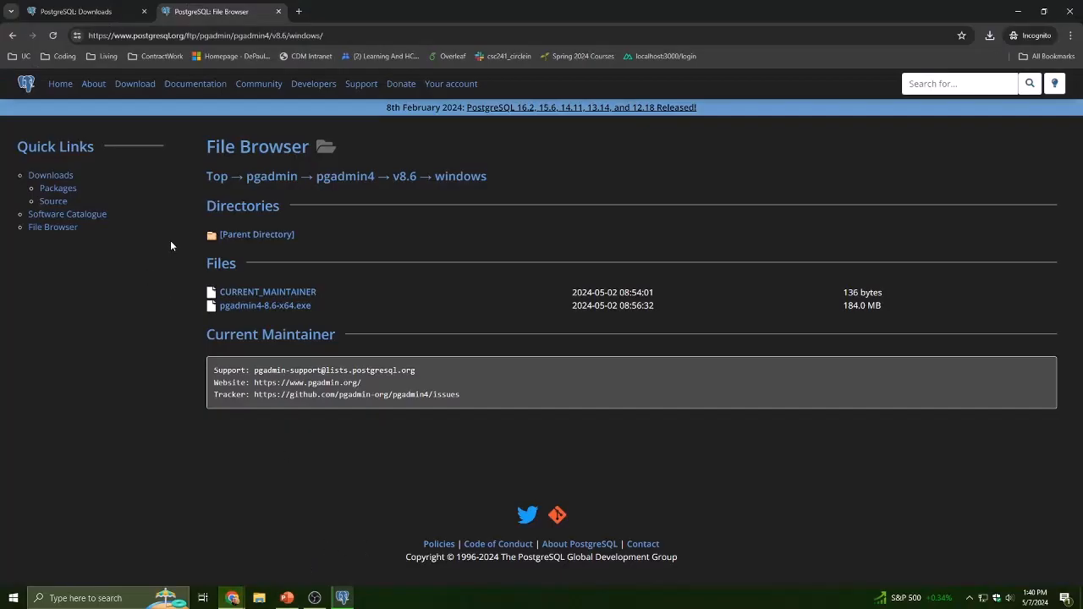
left_click(119, 11)
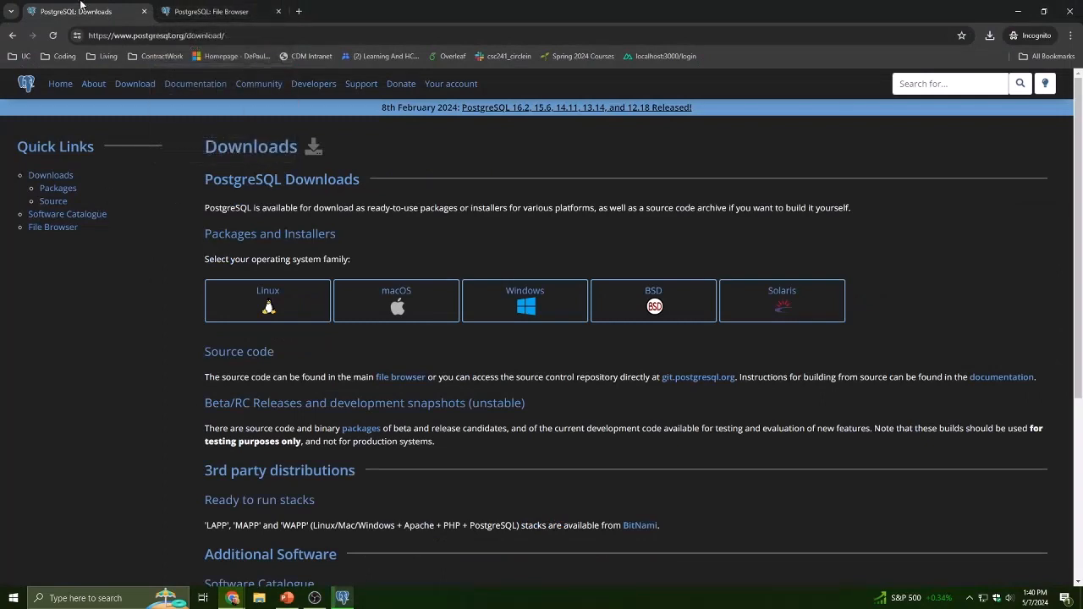
left_click_drag(81, 11, 218, 11)
- Copy the pgAdmin client link from the slide again and open it in a new browser tab
left_click(287, 598)
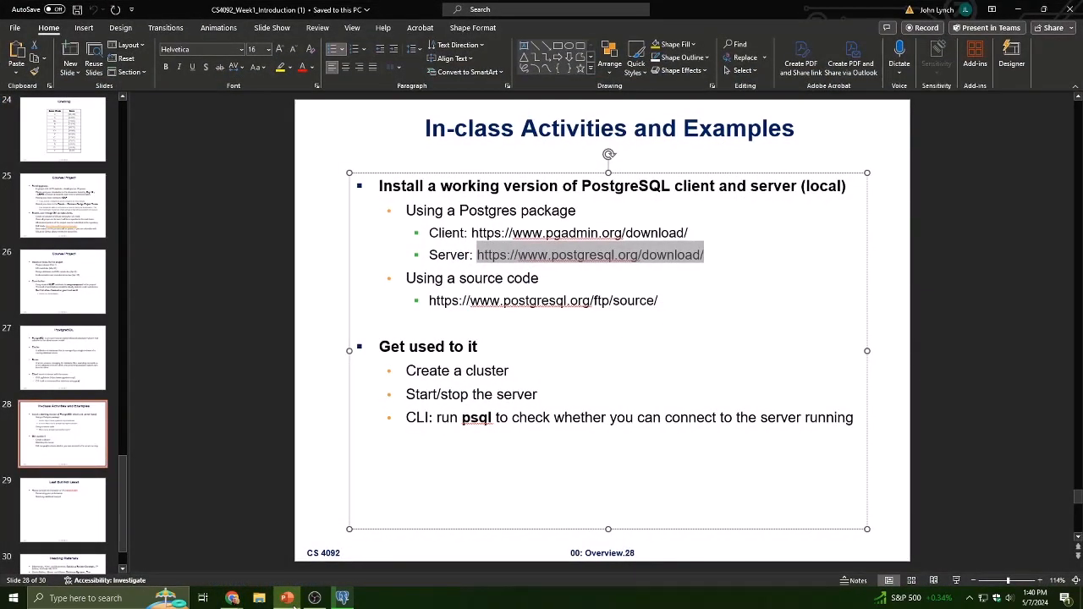
left_click(471, 232)
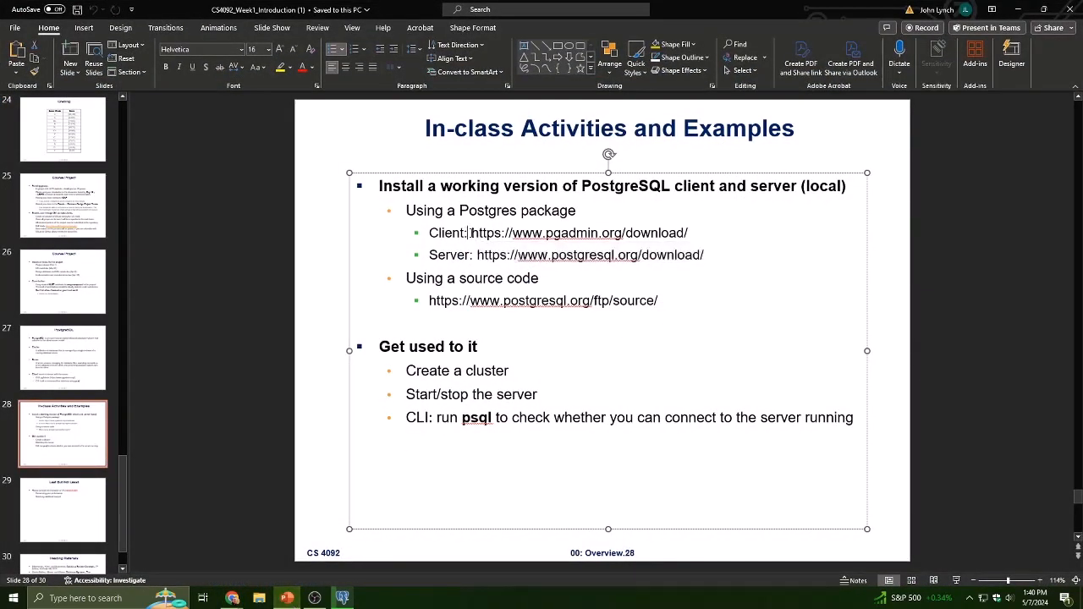
left_click_drag(471, 233, 692, 233)
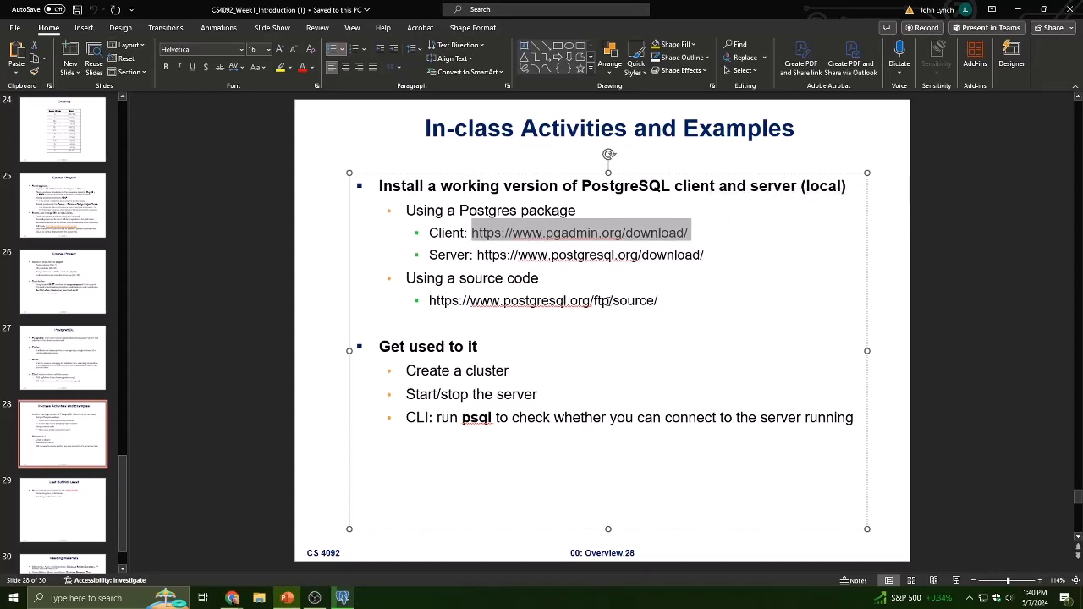
left_click(232, 598)
left_click(300, 11)
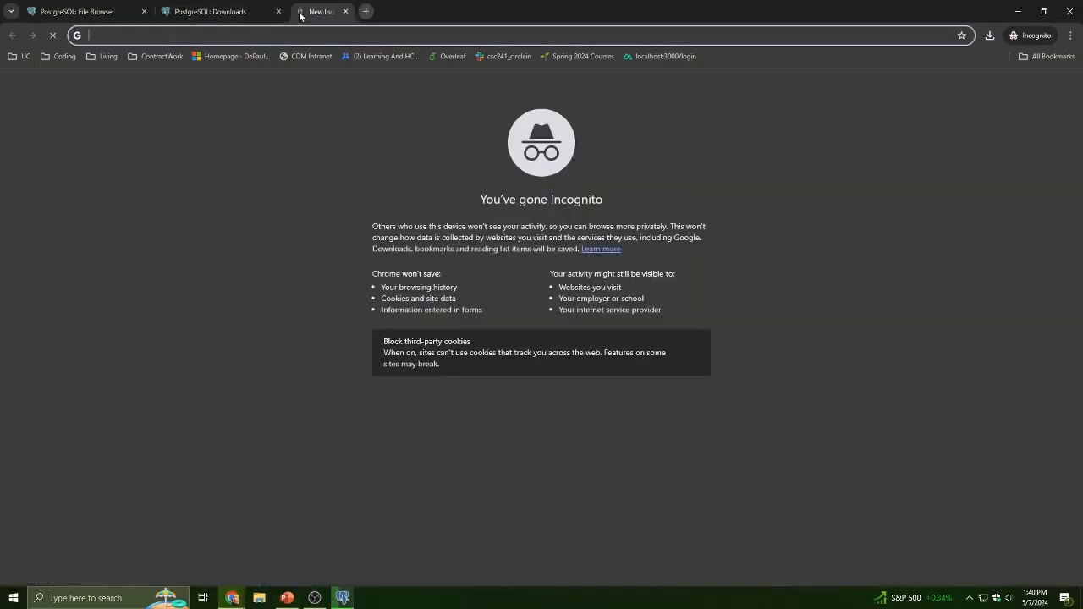
type("https://www.pgadmin.org/download/.")
key("Return")
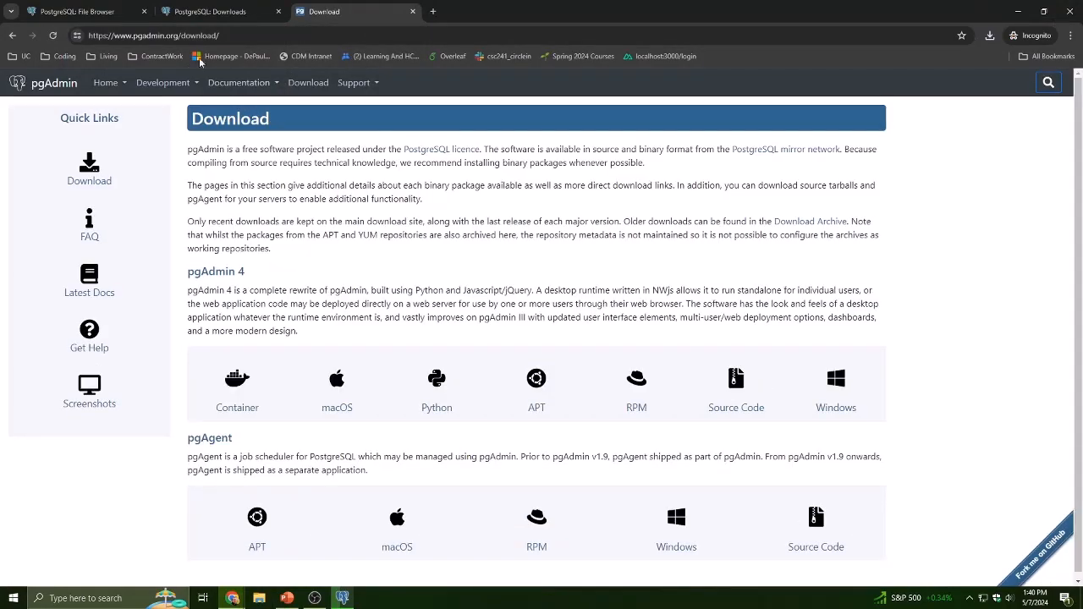
left_click(217, 12)
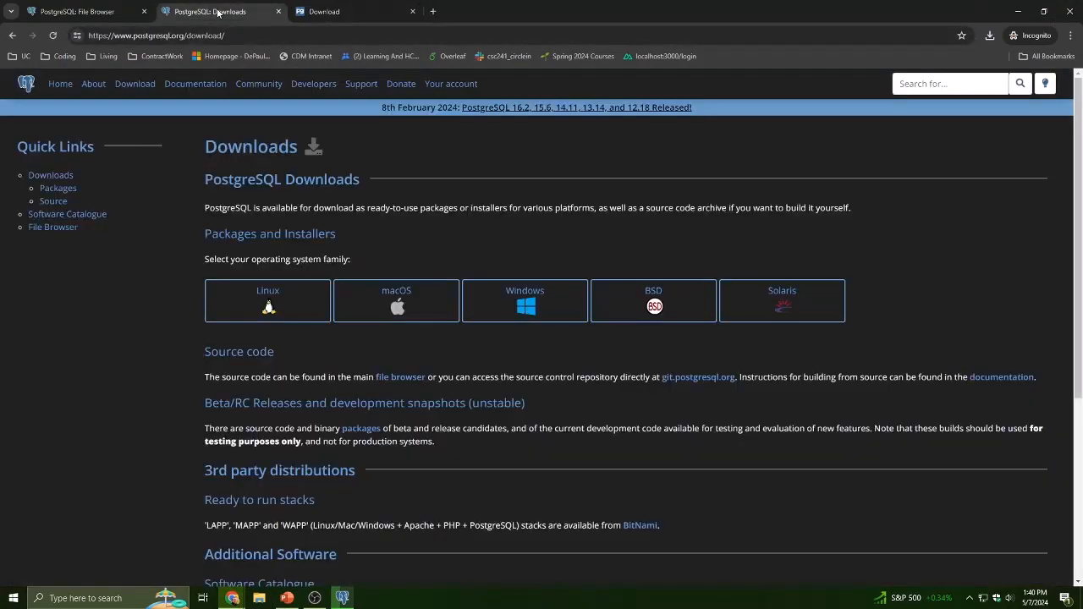
left_click(287, 599)
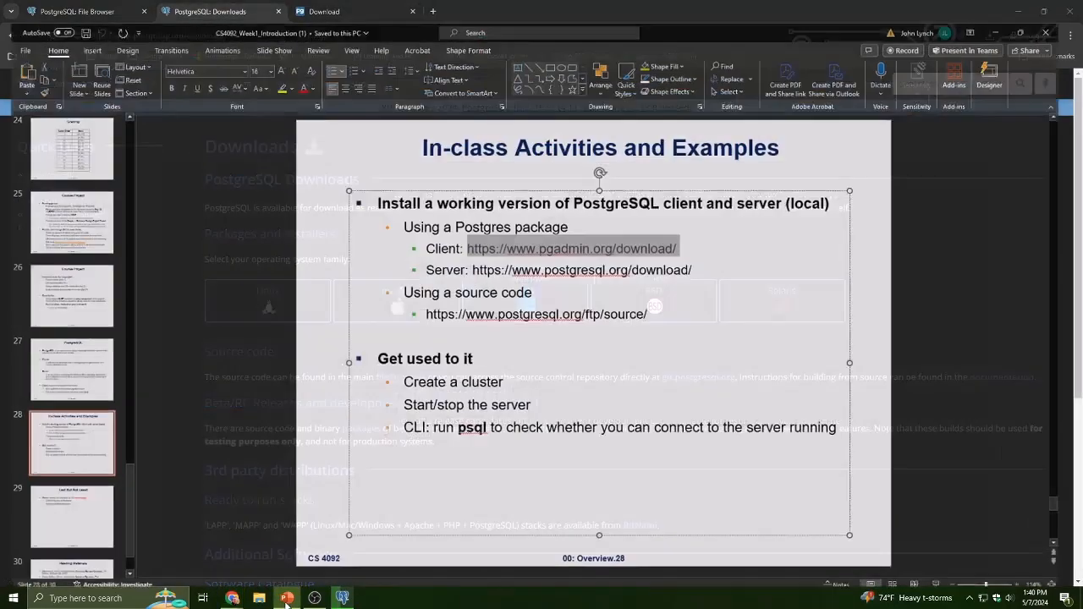
- Download the PostgreSQL 16.2 Windows x86-64 installer from the EDB download page and save it to the Desktop
left_click(287, 599)
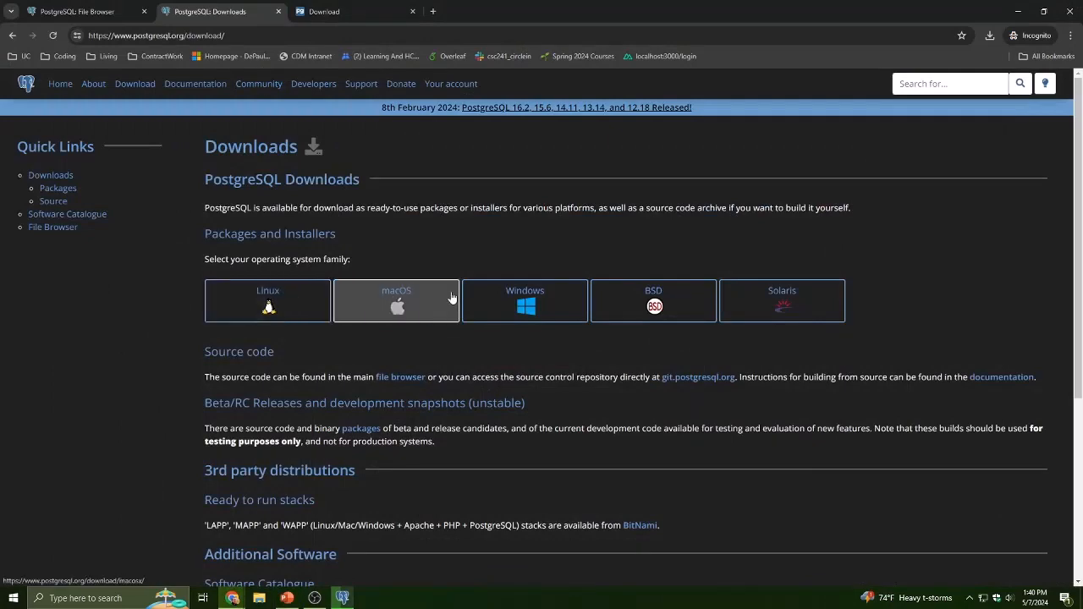
left_click(512, 298)
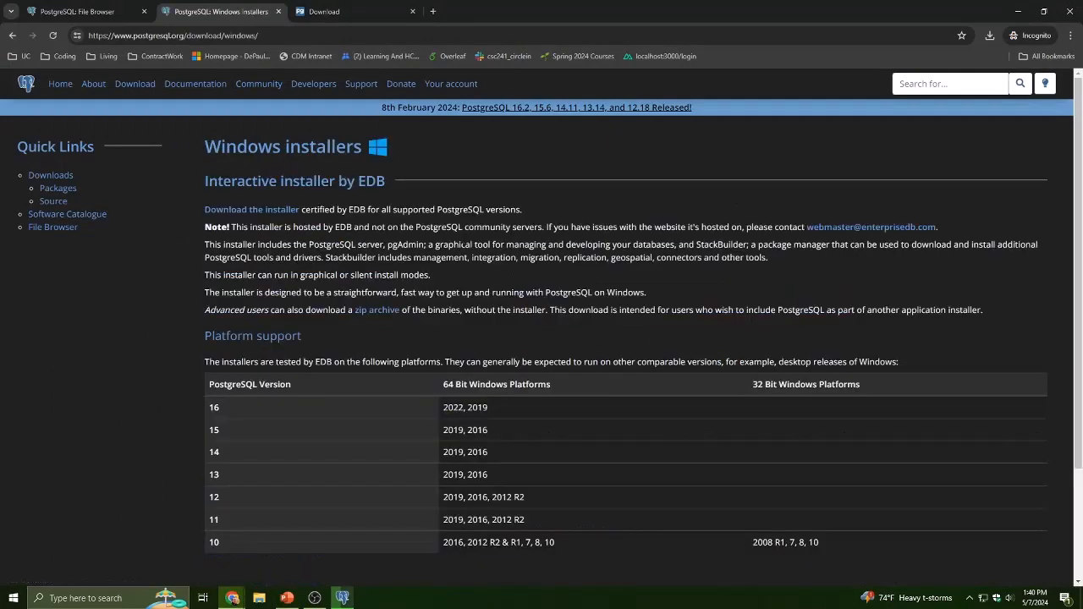
left_click(265, 212)
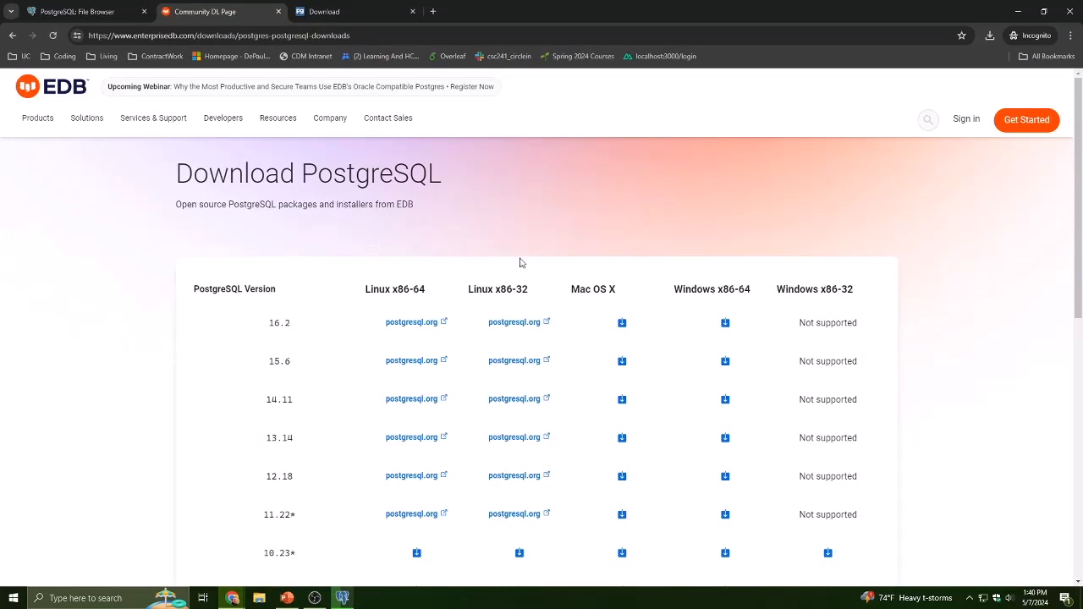
left_click(725, 324)
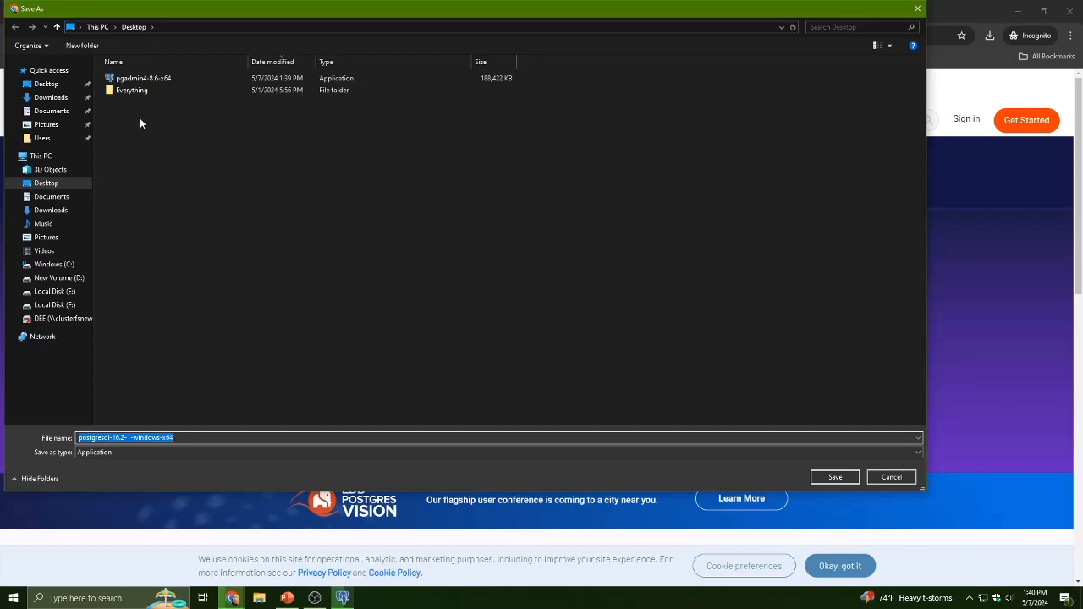
left_click(836, 477)
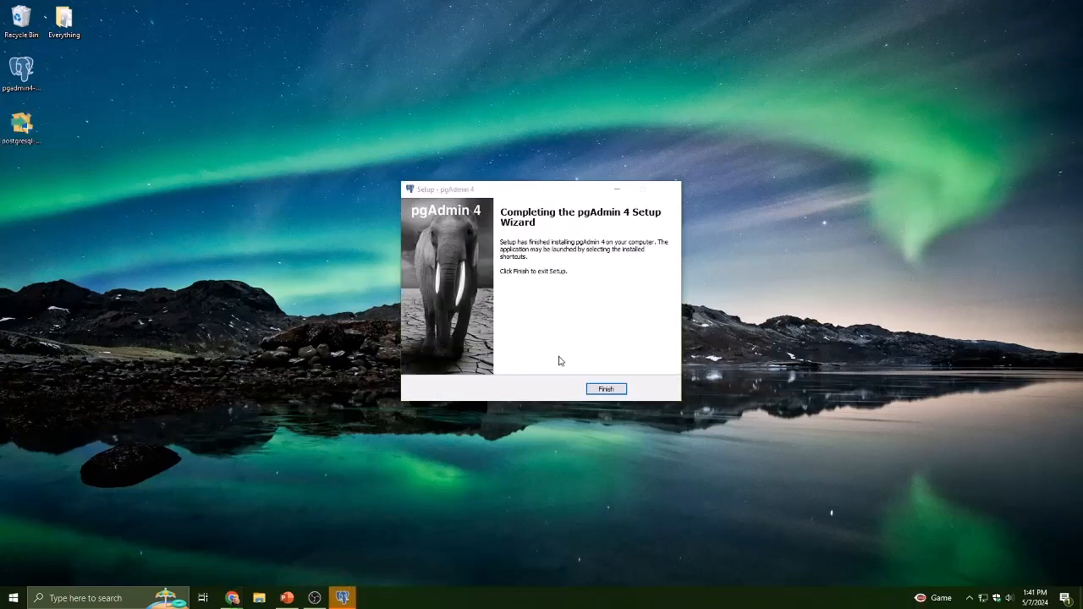
- Finish the pgAdmin 4 setup wizard and move the PostgreSQL installer icon beside the pgAdmin icon on the Desktop
left_click(606, 389)
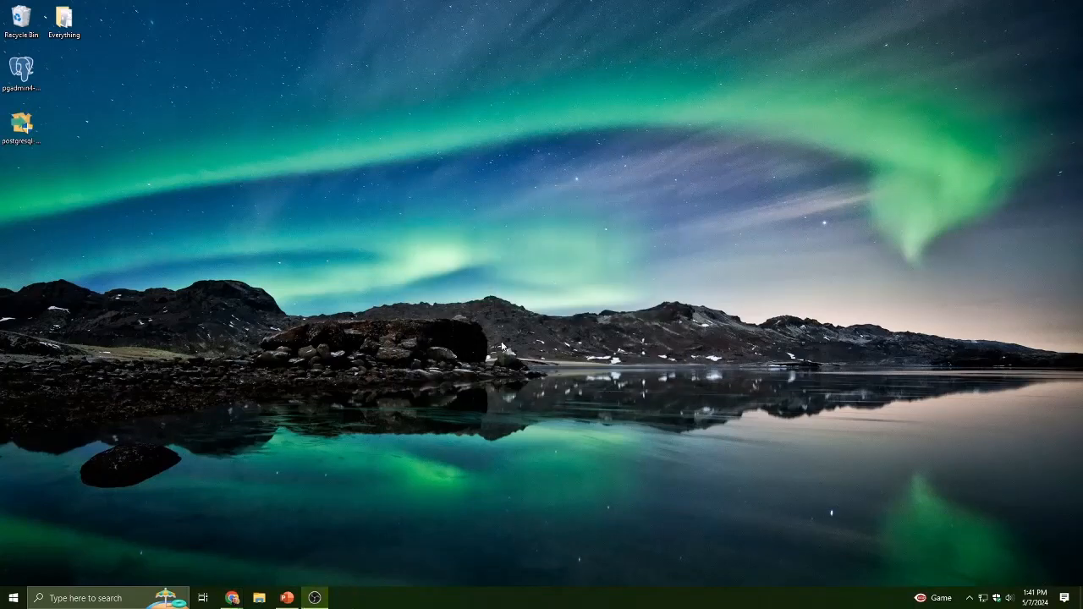
left_click_drag(4, 133, 69, 83)
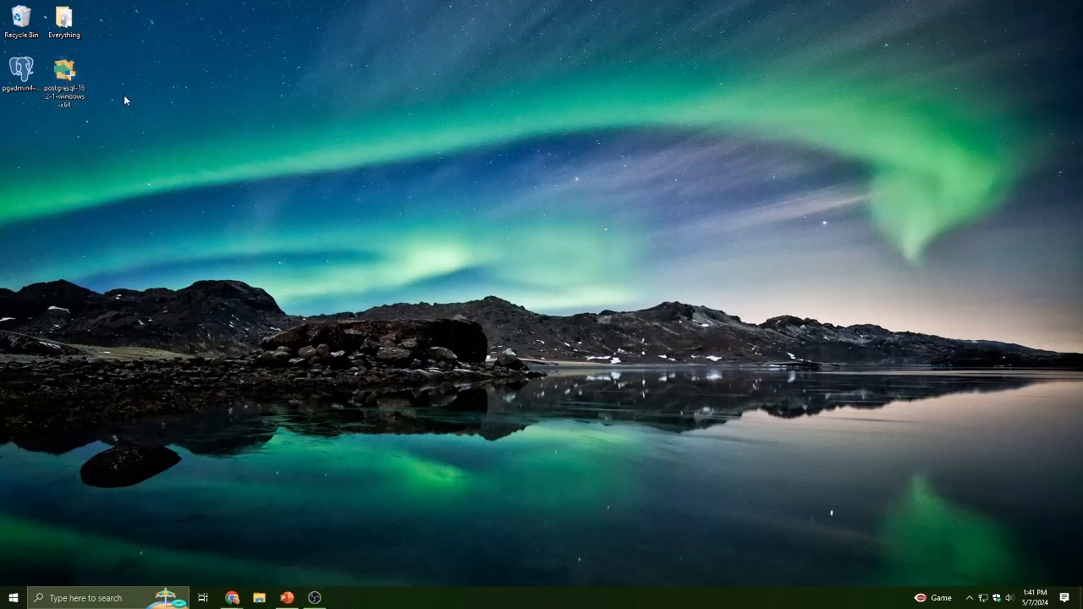
- Launch the PostgreSQL installer and keep the default installation directory
double_click(67, 82)
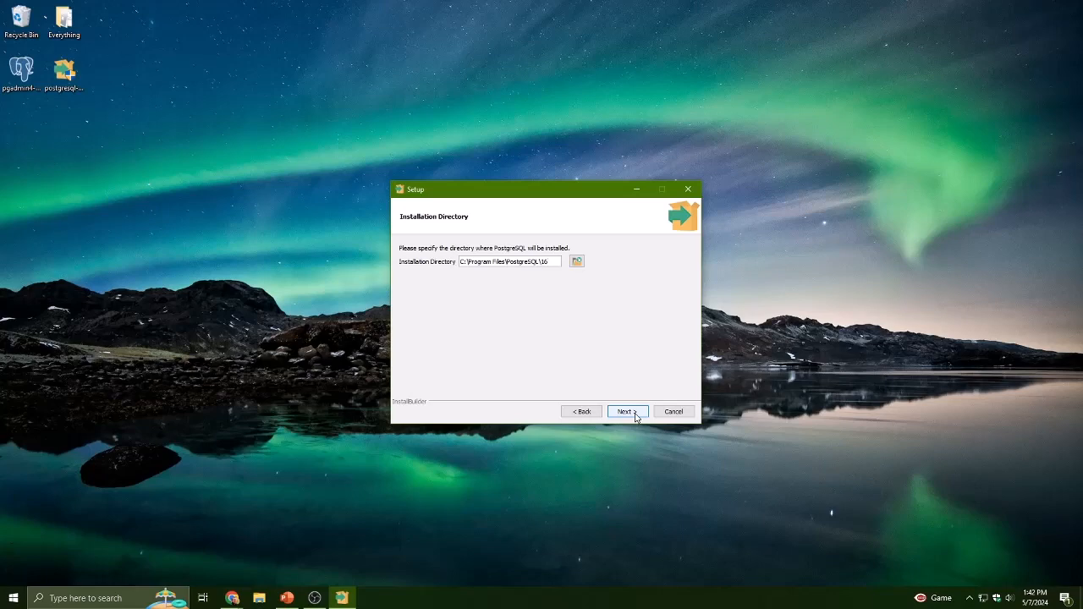
left_click(627, 413)
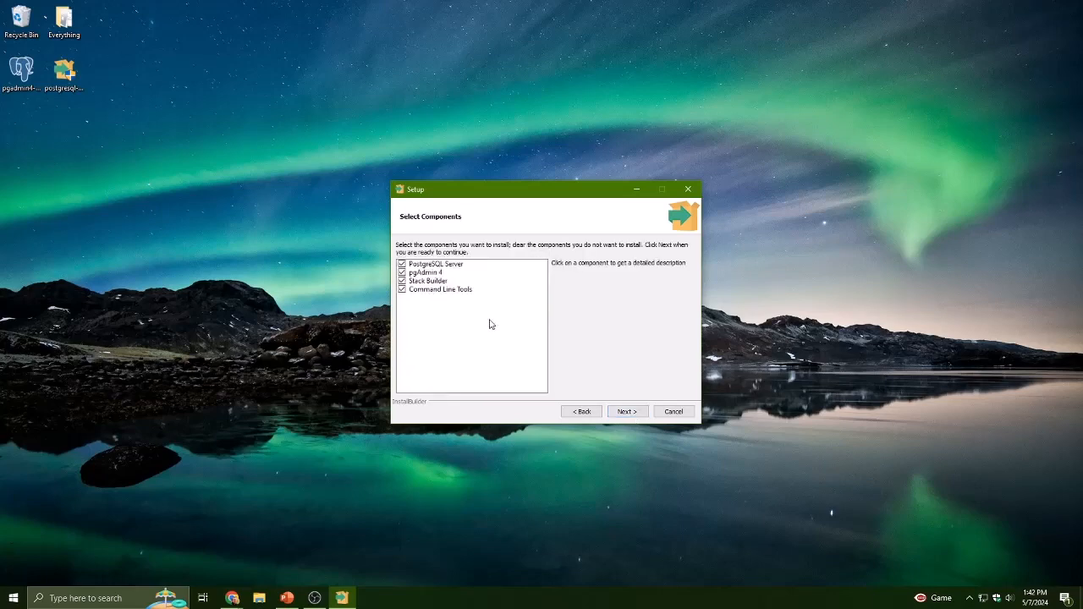
- Review each component's description, keep PostgreSQL Server, pgAdmin 4, Stack Builder and Command Line Tools selected, and continue
left_click(434, 272)
left_click(440, 265)
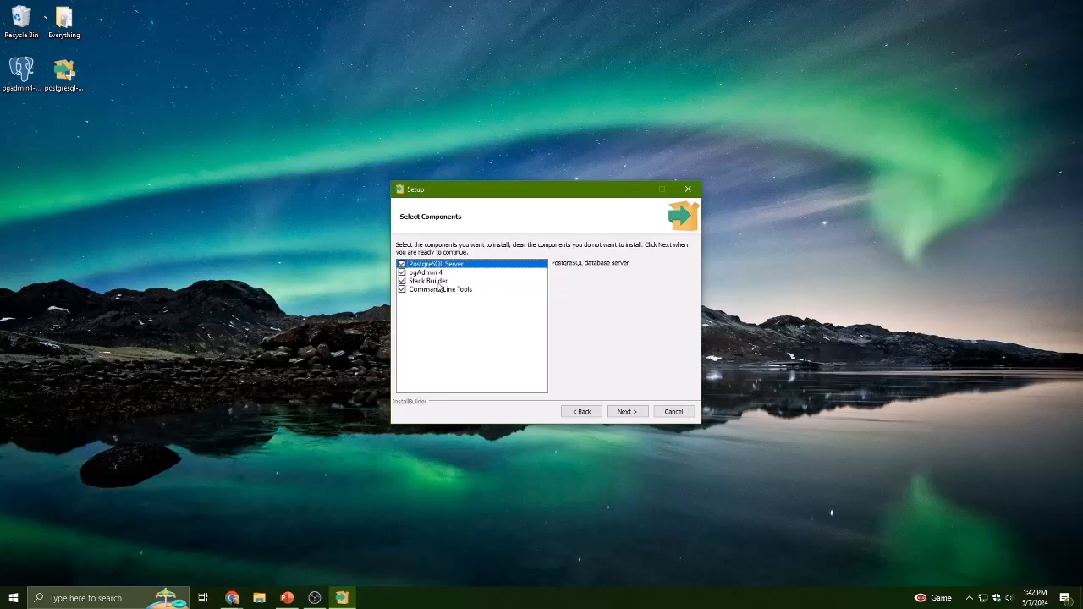
left_click(428, 272)
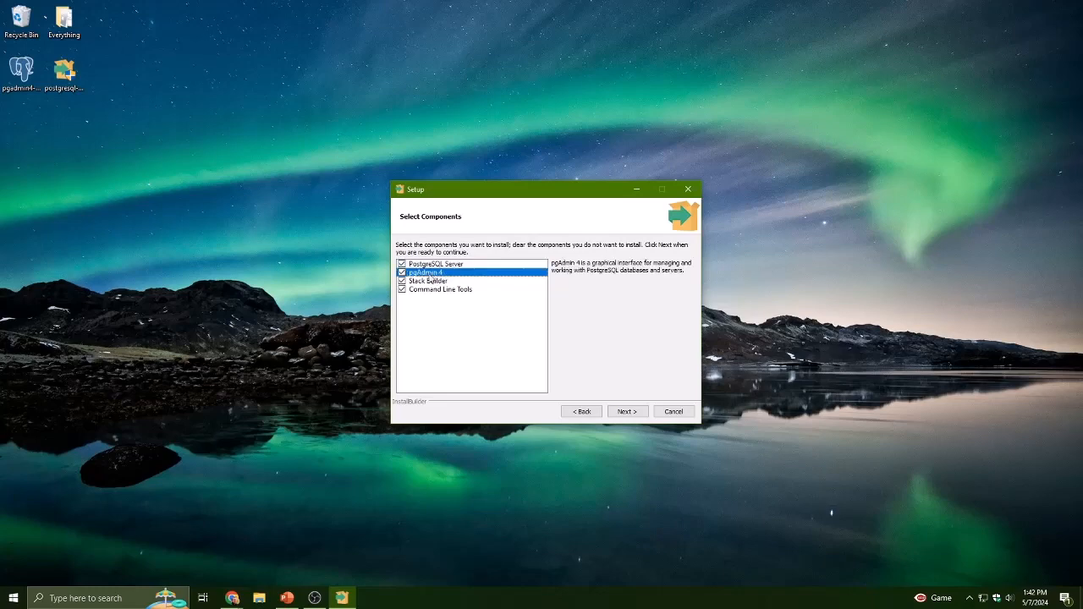
left_click(430, 279)
left_click(431, 272)
left_click(402, 272)
left_click(402, 273)
left_click(424, 290)
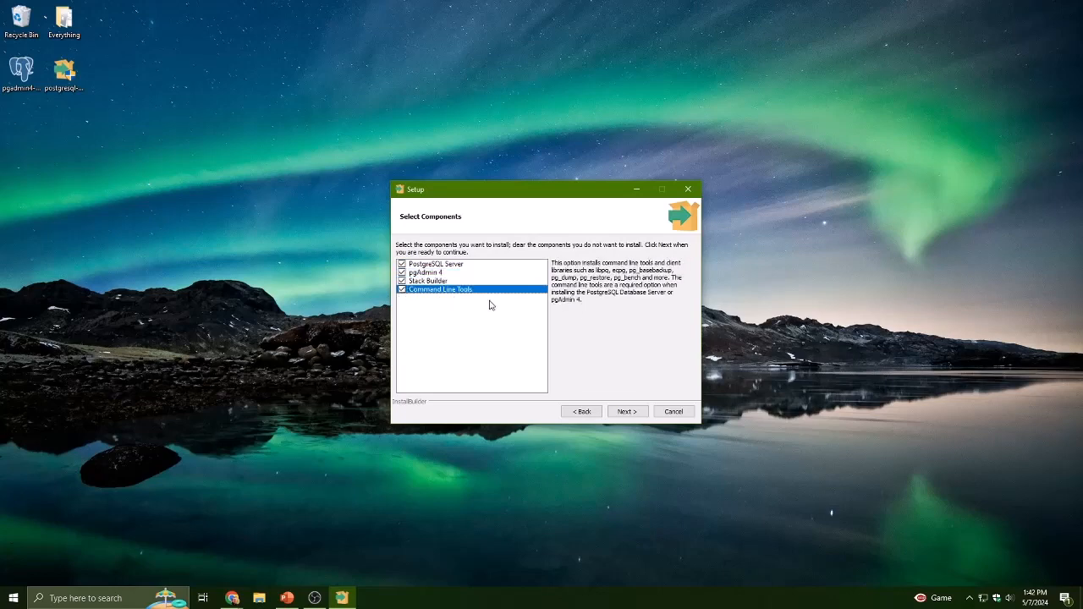
left_click(628, 413)
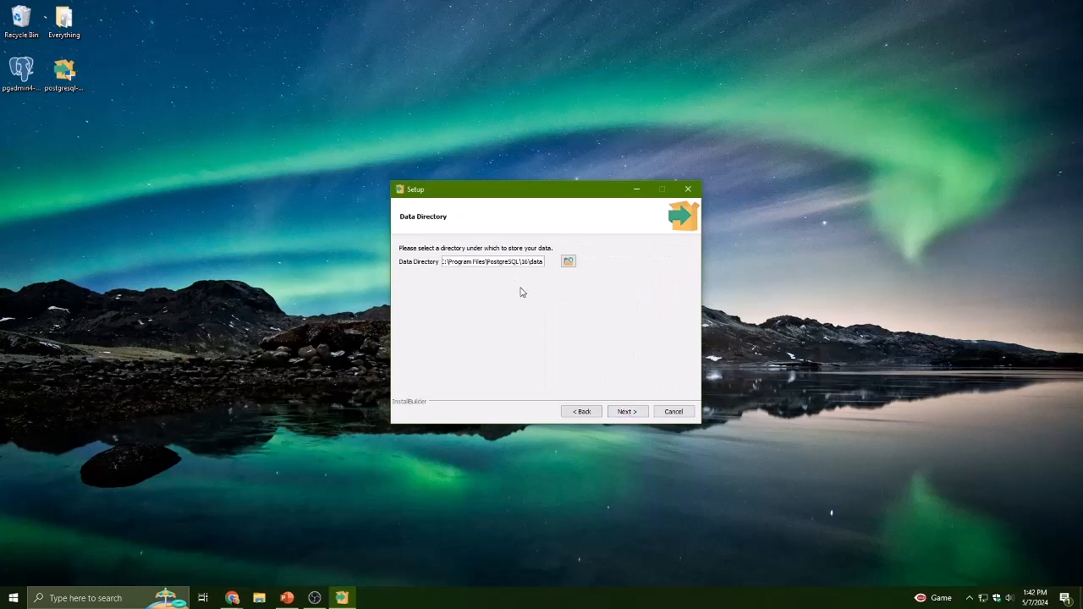
- Keep the default data directory, then enter and confirm the database superuser password
left_click(629, 413)
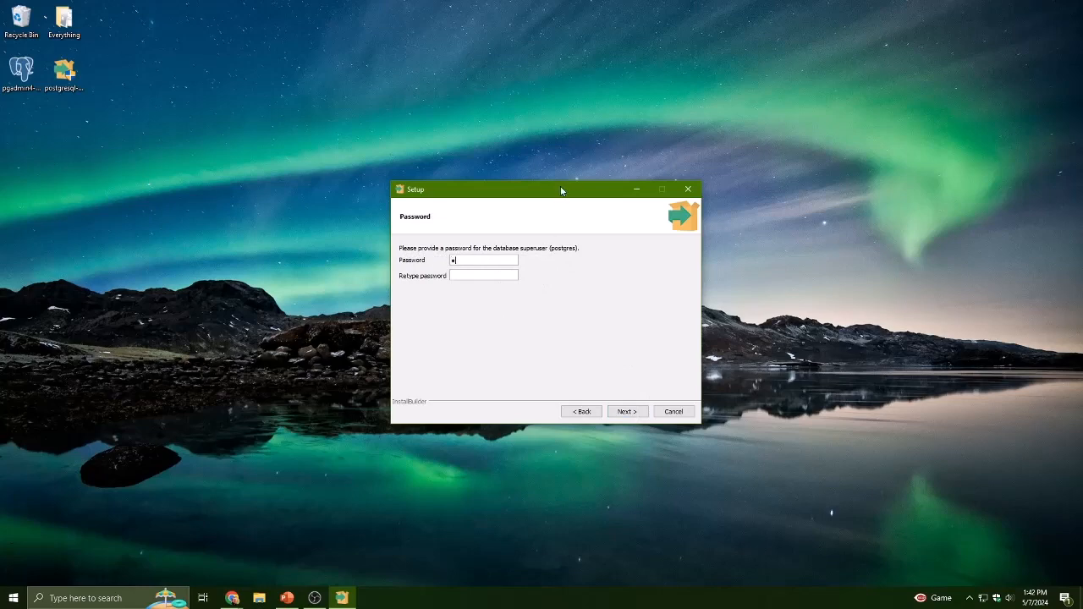
type("**********************")
left_click(624, 412)
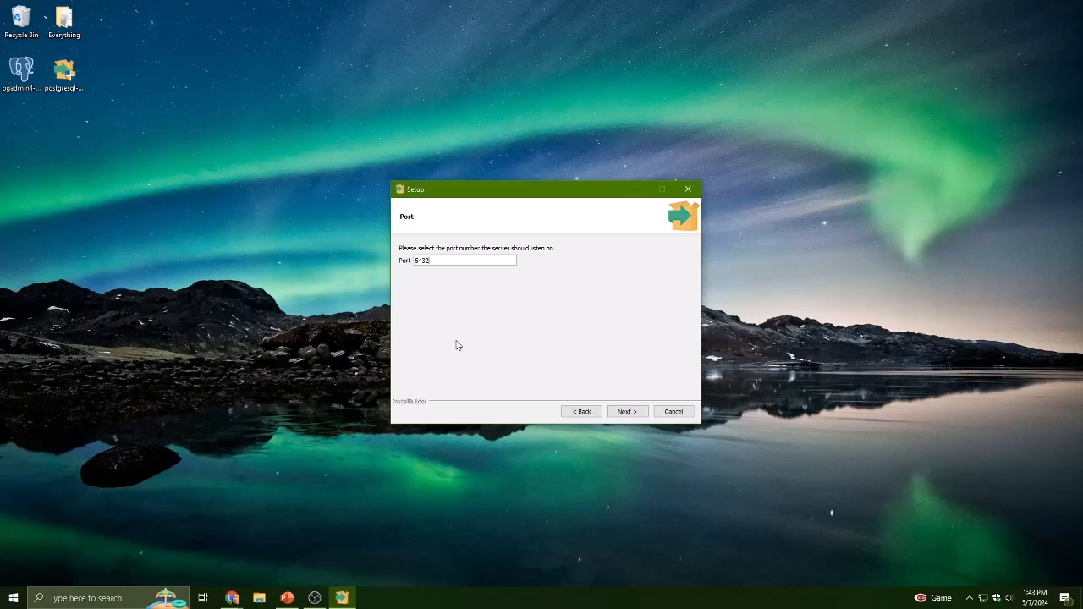
- Keep port 5432 and the Default locale, then start the PostgreSQL installation
left_click(626, 412)
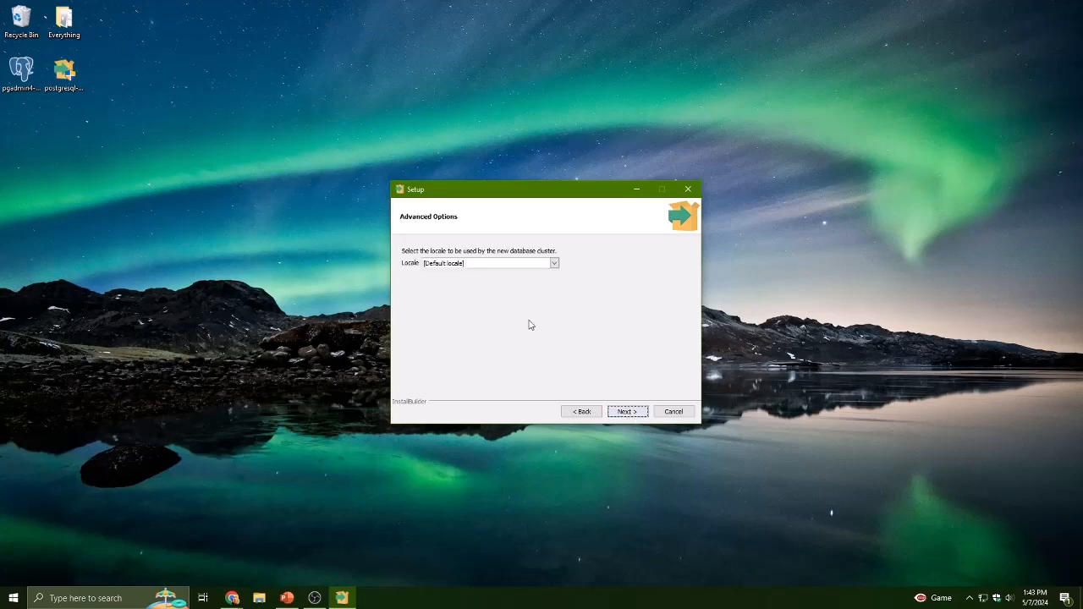
left_click(479, 263)
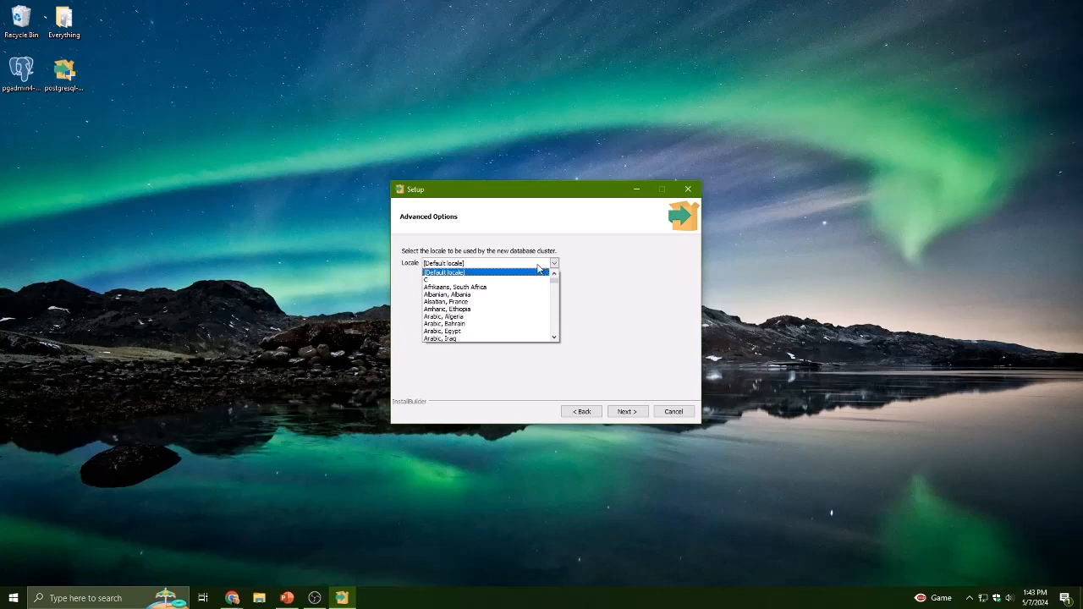
scroll(508, 310, "down", 8)
scroll(509, 310, "down", 10)
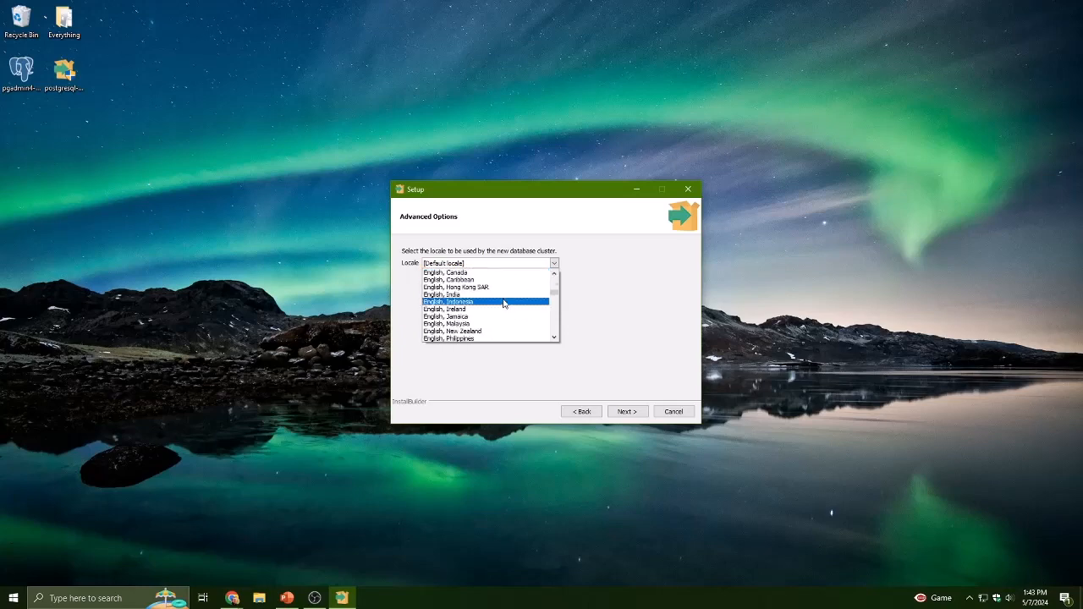
scroll(499, 310, "up", 20)
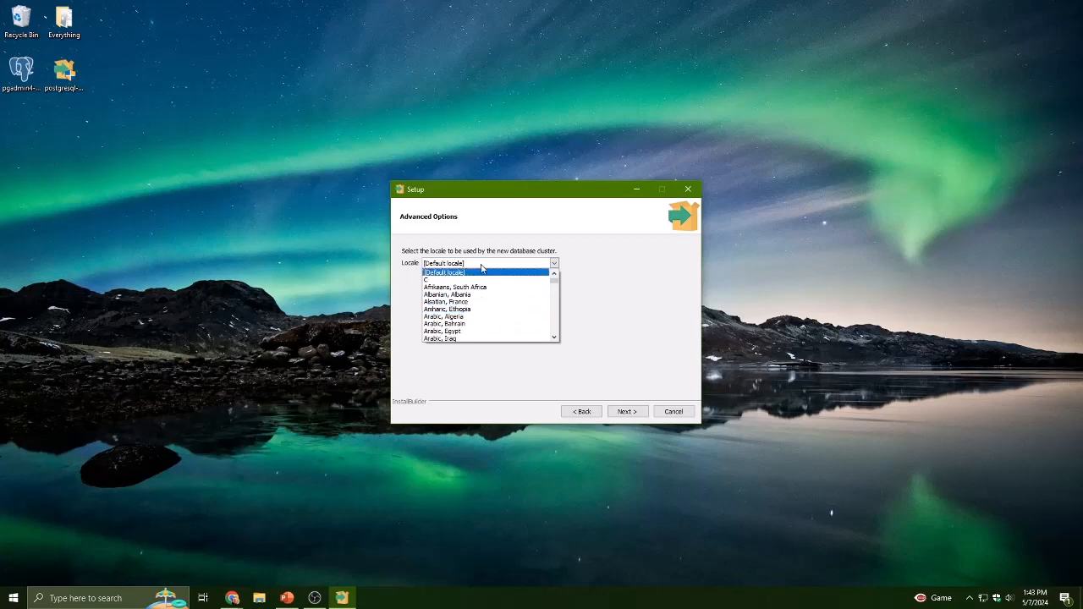
left_click(480, 272)
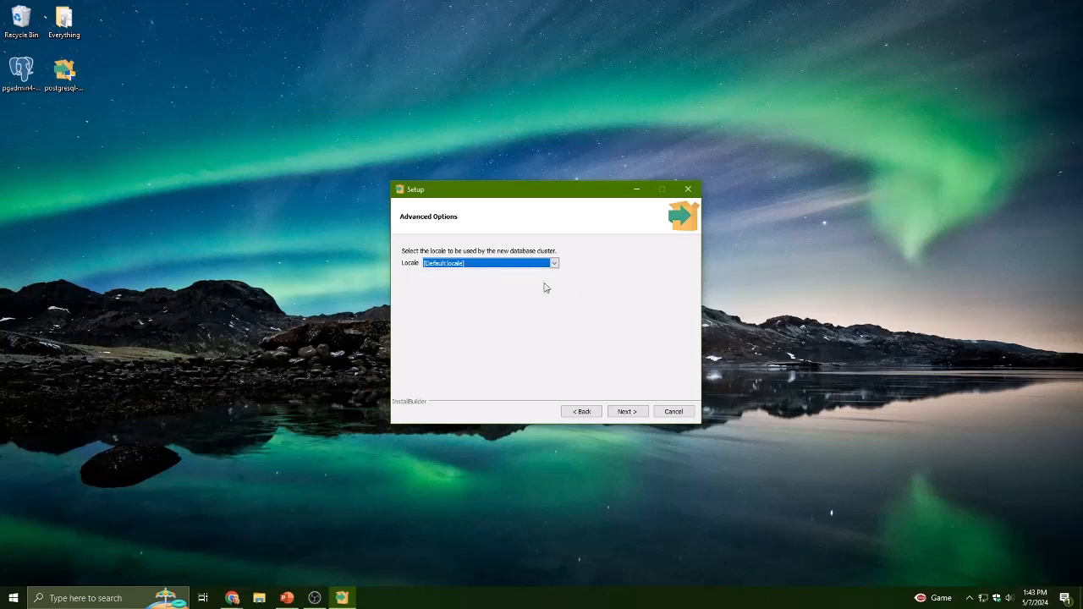
left_click(626, 412)
left_click(626, 412)
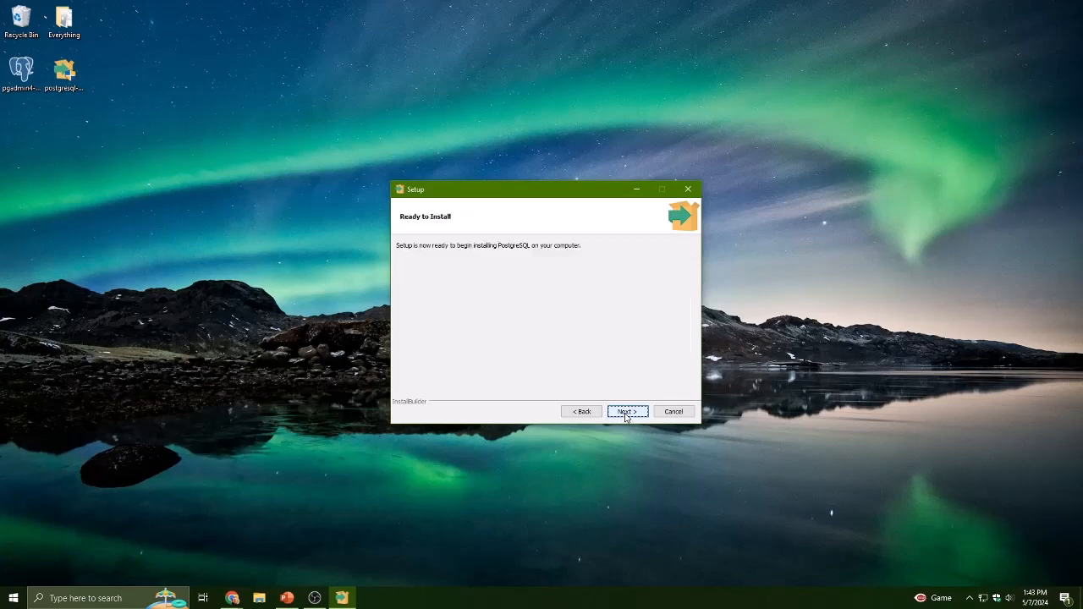
left_click(627, 414)
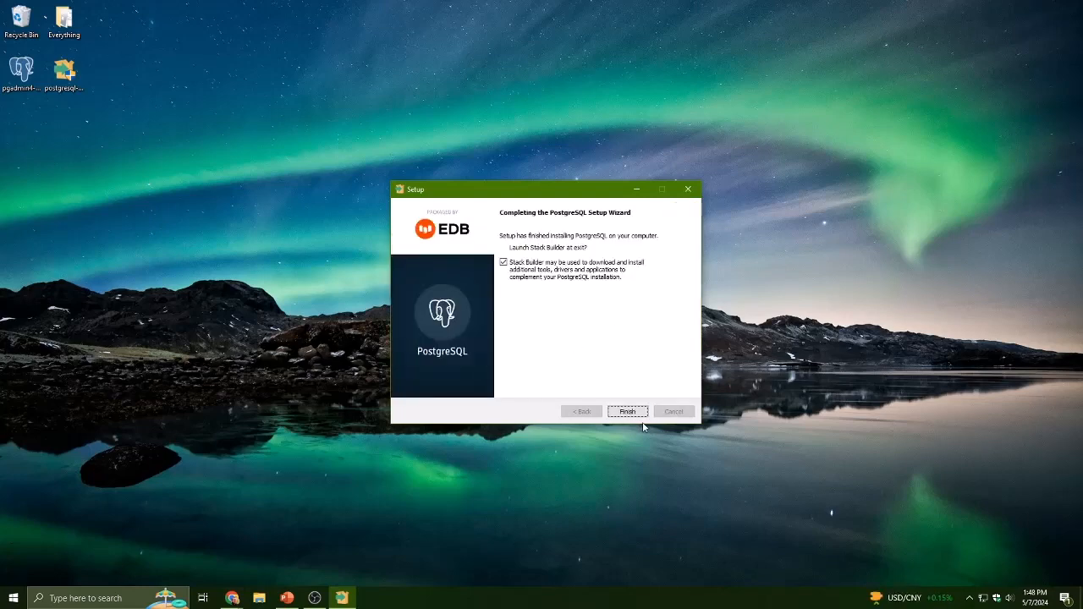
- Finish the PostgreSQL setup with Stack Builder launching and choose the PostgreSQL 16 (x64) installation on port 5432
left_click(629, 412)
left_click(579, 308)
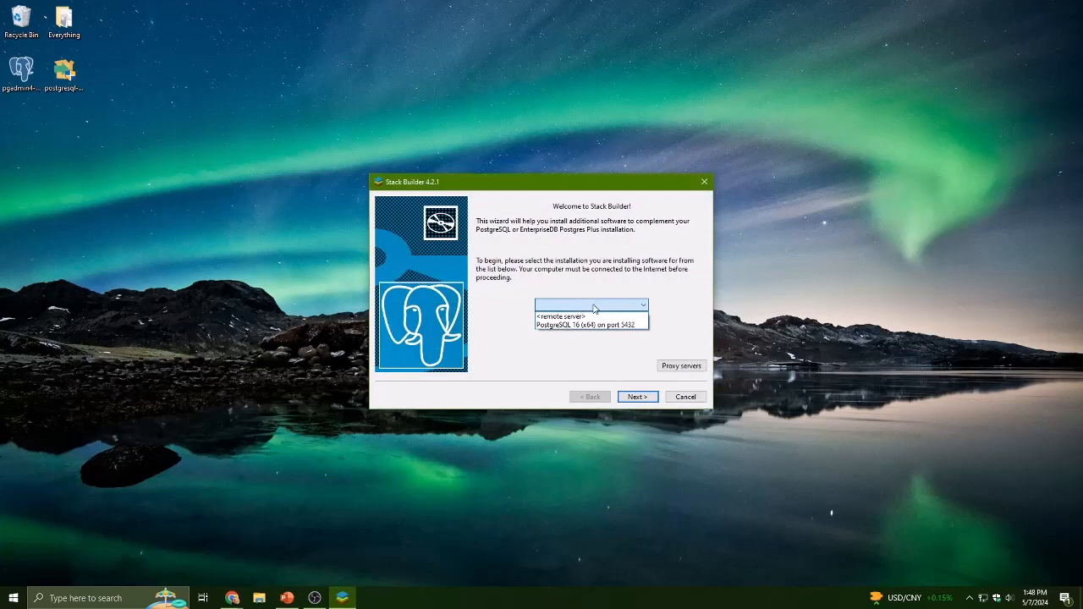
left_click(594, 308)
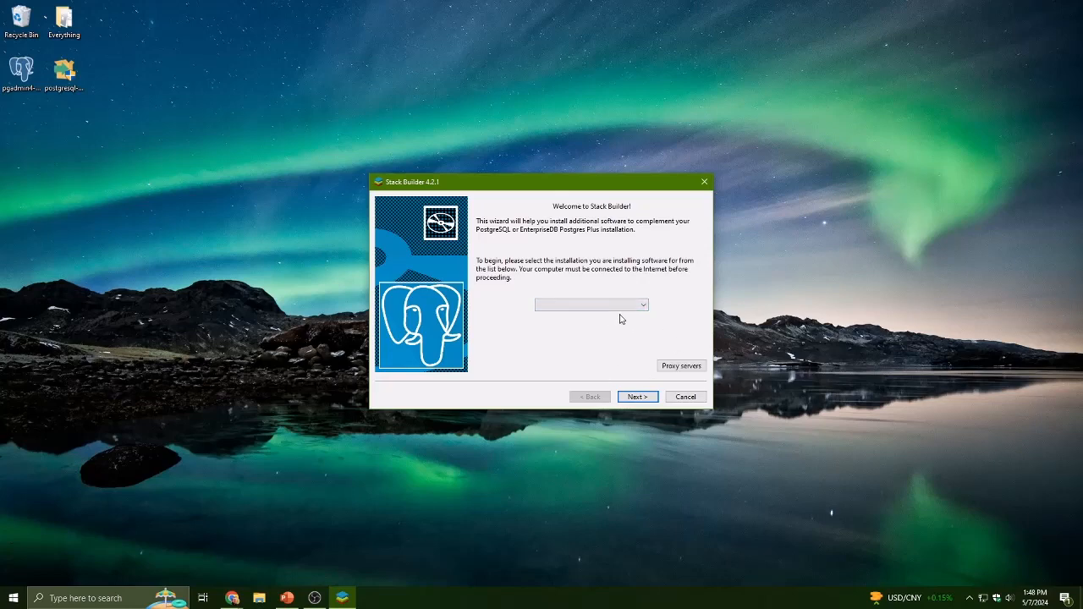
left_click(623, 309)
left_click(626, 325)
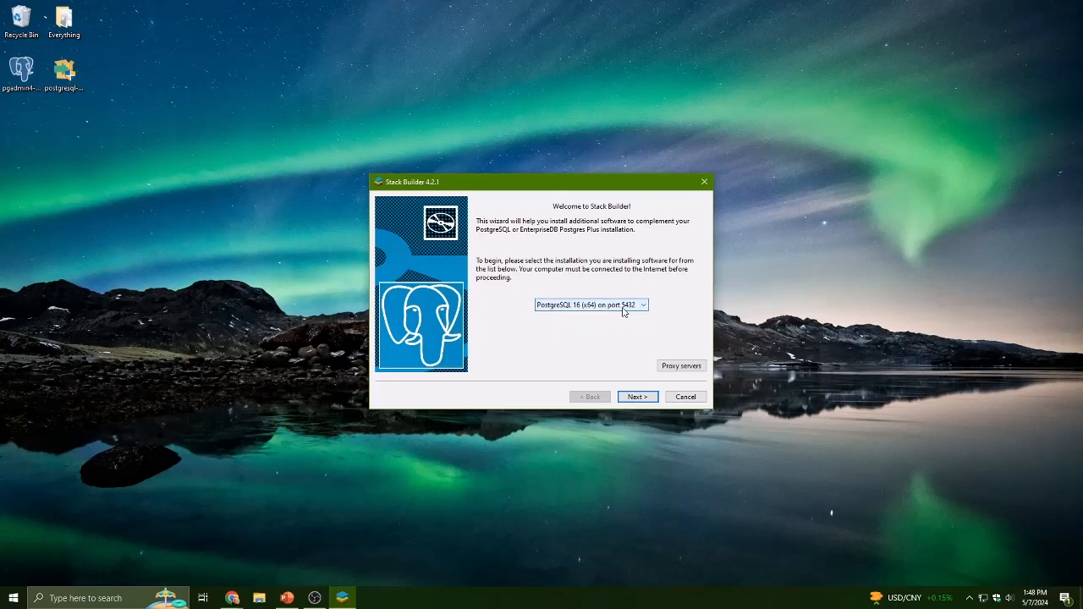
left_click(631, 397)
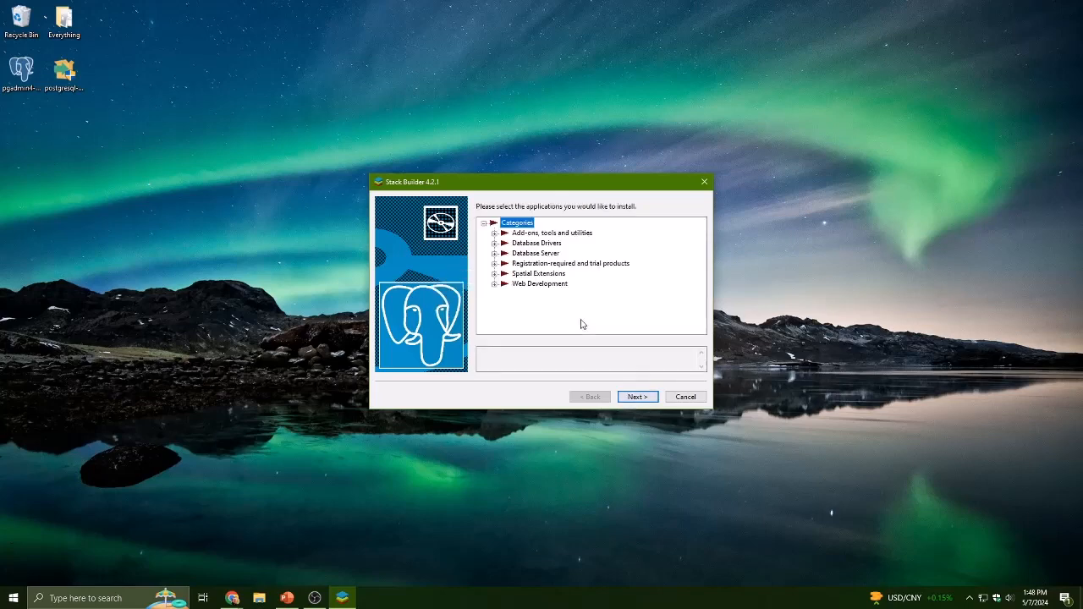
- Browse Stack Builder's application categories, then cancel Stack Builder without installing anything
left_click(496, 234)
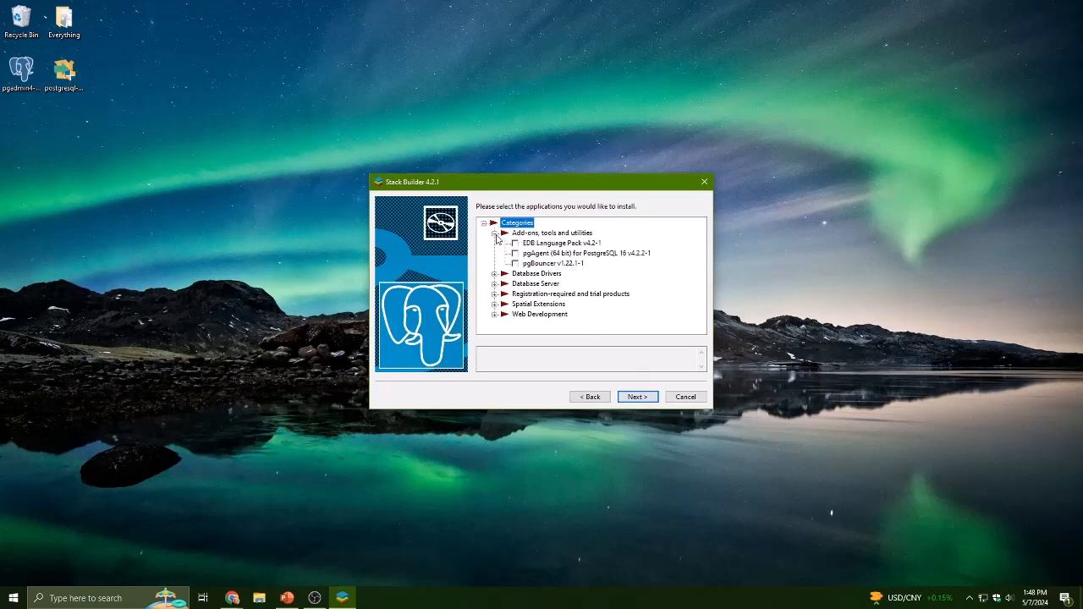
left_click(495, 273)
scroll(496, 288, "down", 1)
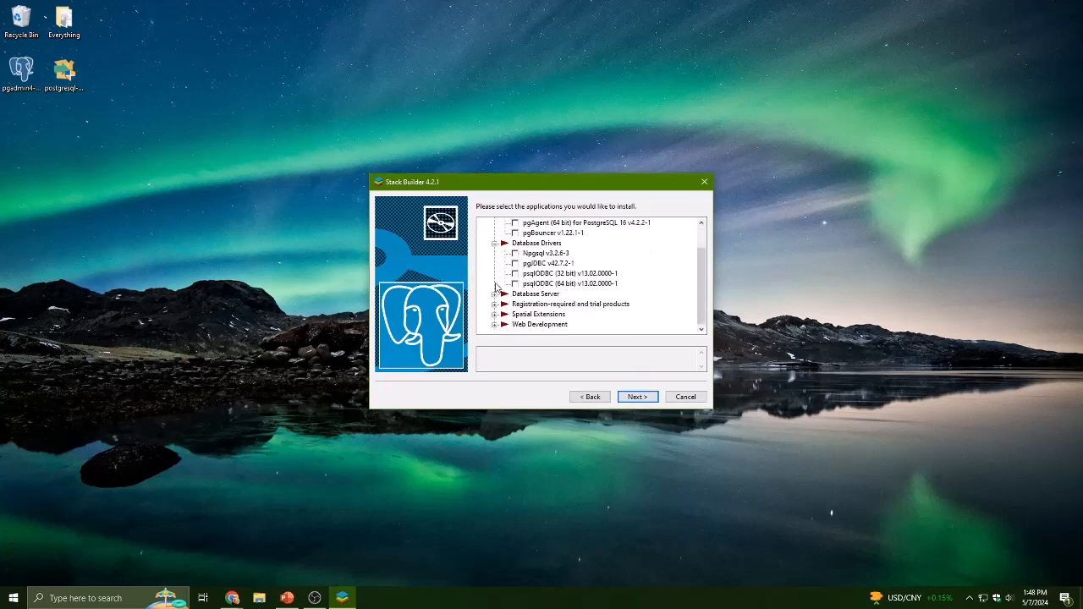
left_click(495, 294)
scroll(496, 300, "down", 1)
scroll(496, 301, "up", 3)
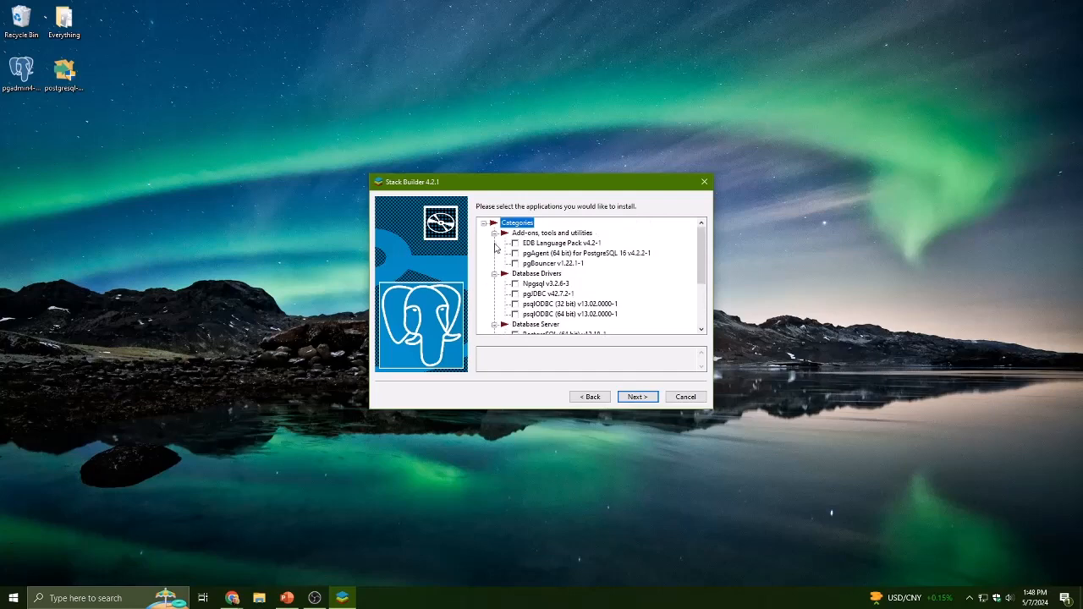
left_click(483, 224)
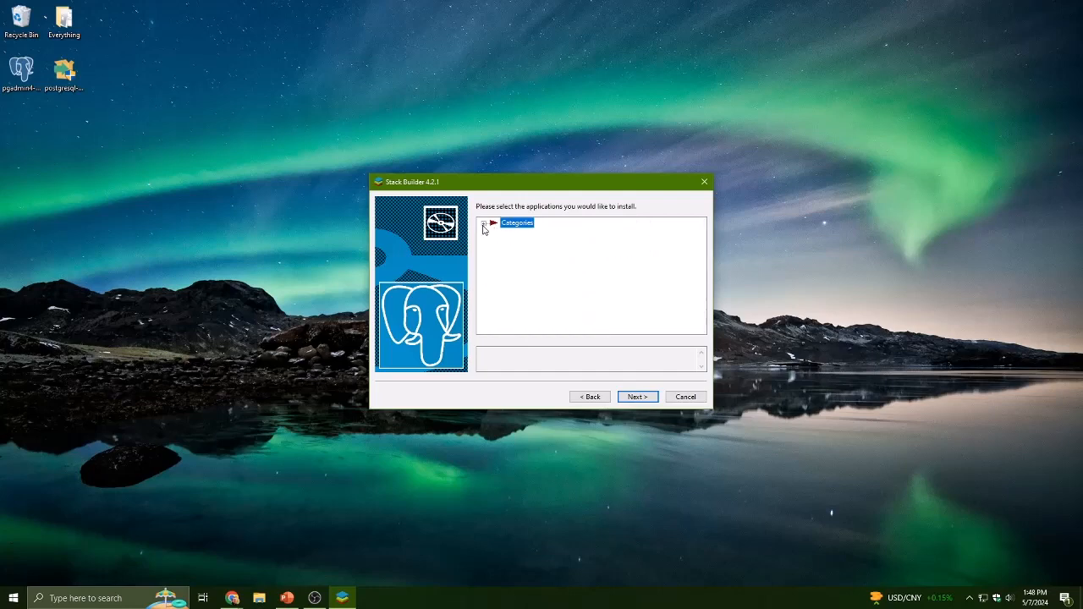
left_click(681, 398)
left_click(574, 296)
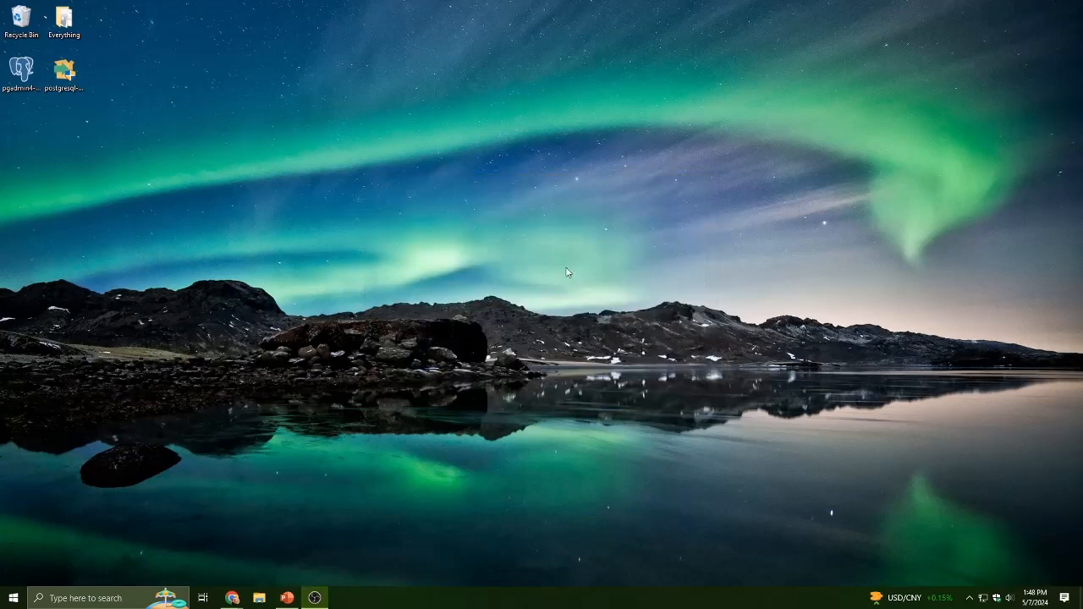
- Open the v16.2 source code directory in the PostgreSQL File Browser tab
left_click_drag(578, 247, 471, 316)
key("alt+Tab")
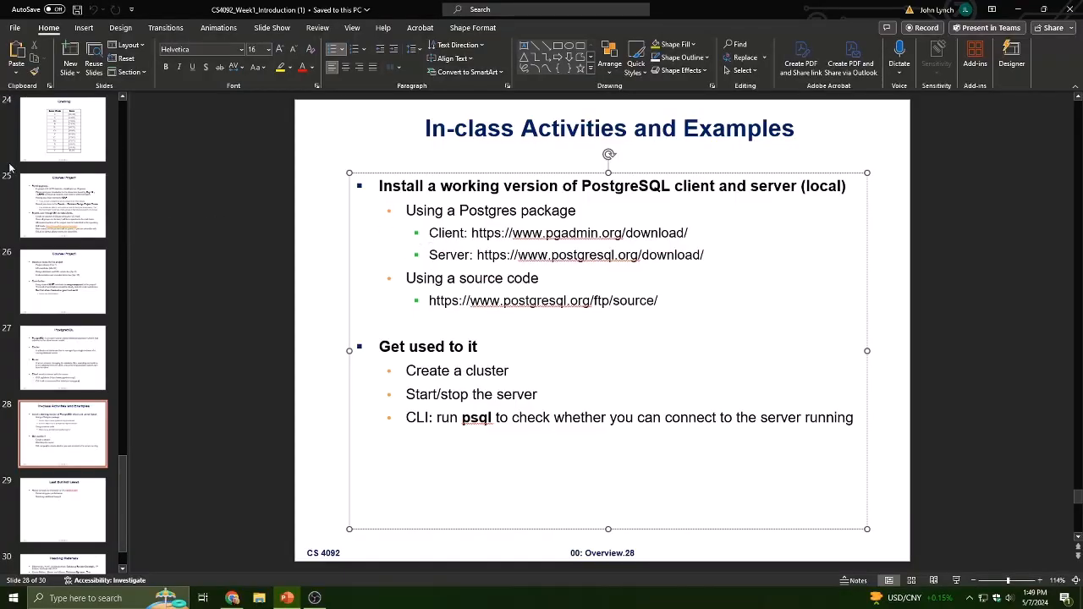
left_click_drag(0, 164, 609, 2)
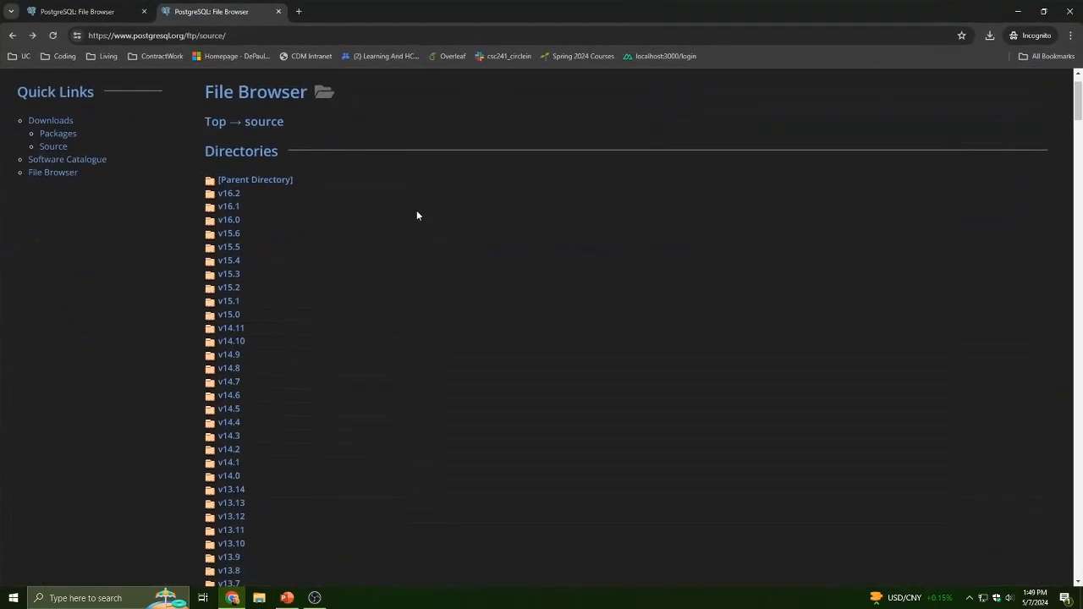
scroll(417, 216, "down", 3)
scroll(341, 264, "up", 5)
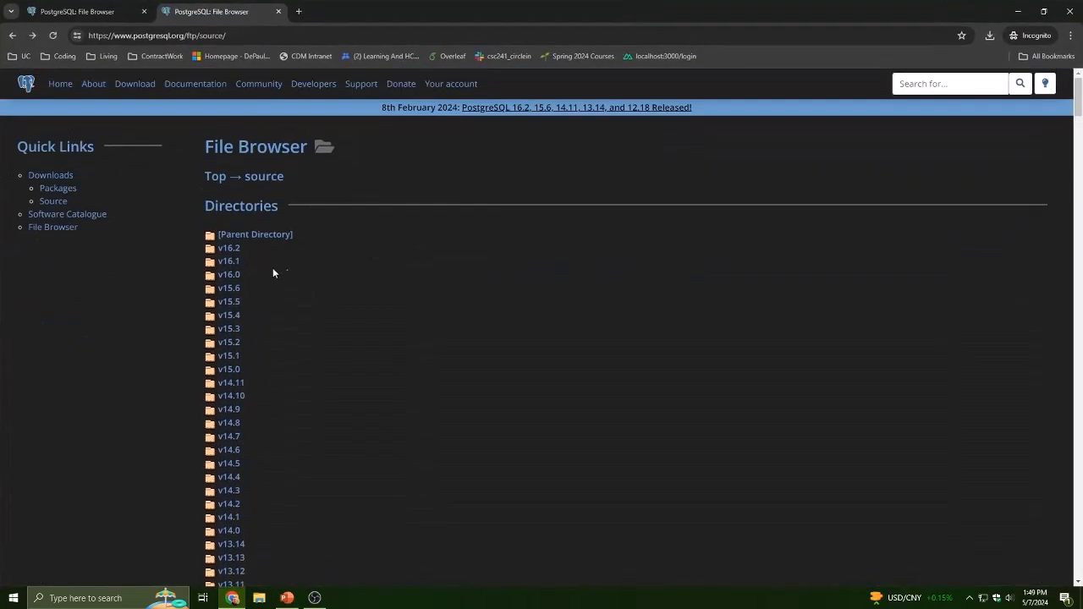
left_click(230, 251)
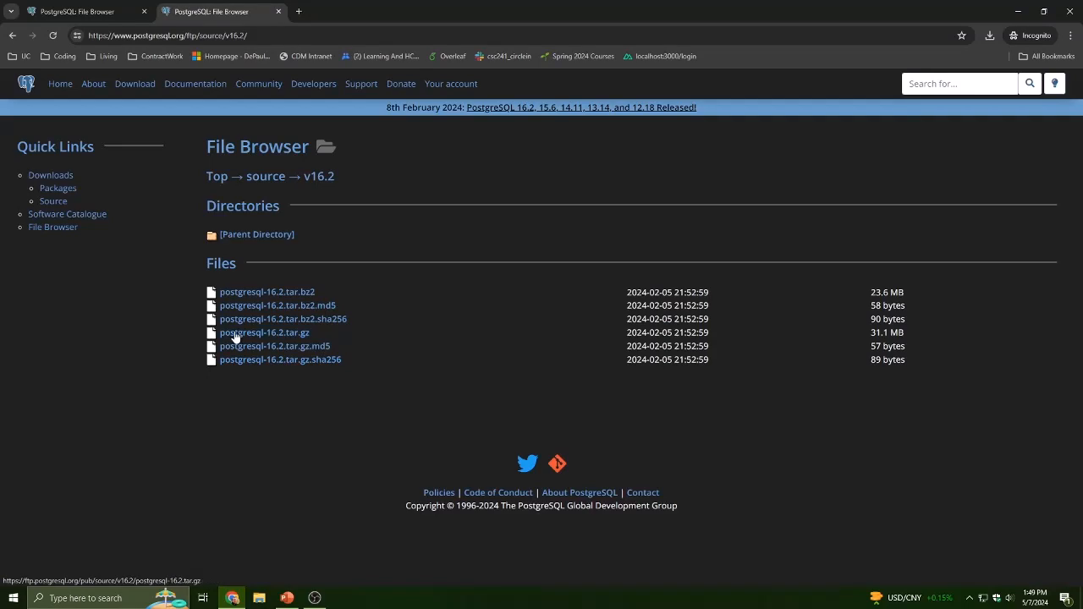
left_click_drag(401, 8, 0, 169)
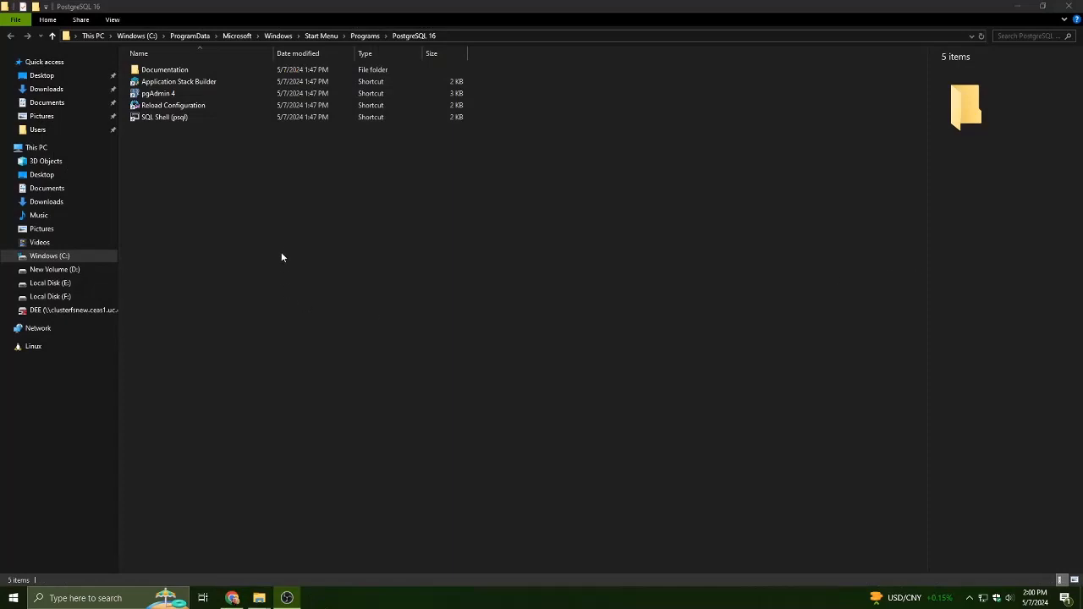
left_click(282, 247)
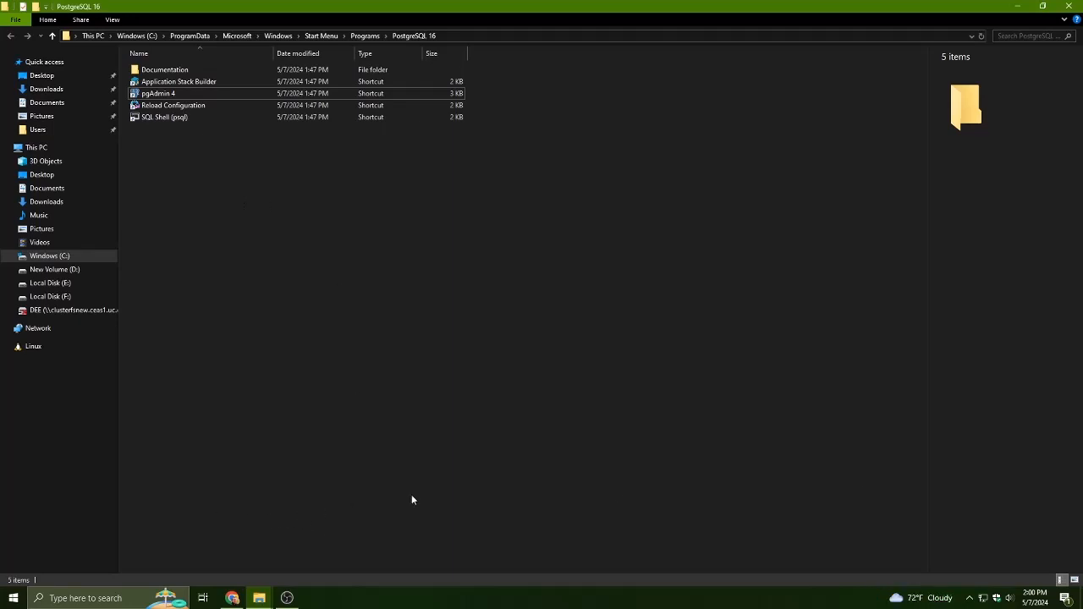
- Launch pgAdmin 4 from the PostgreSQL 16 Start Menu programs folder
left_click(235, 601)
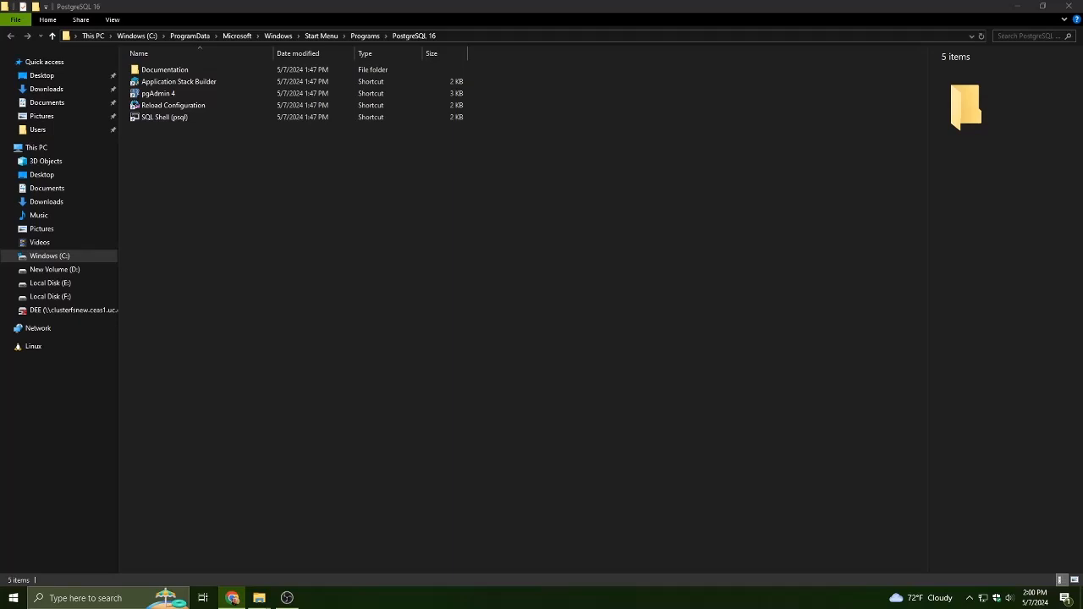
left_click(486, 213)
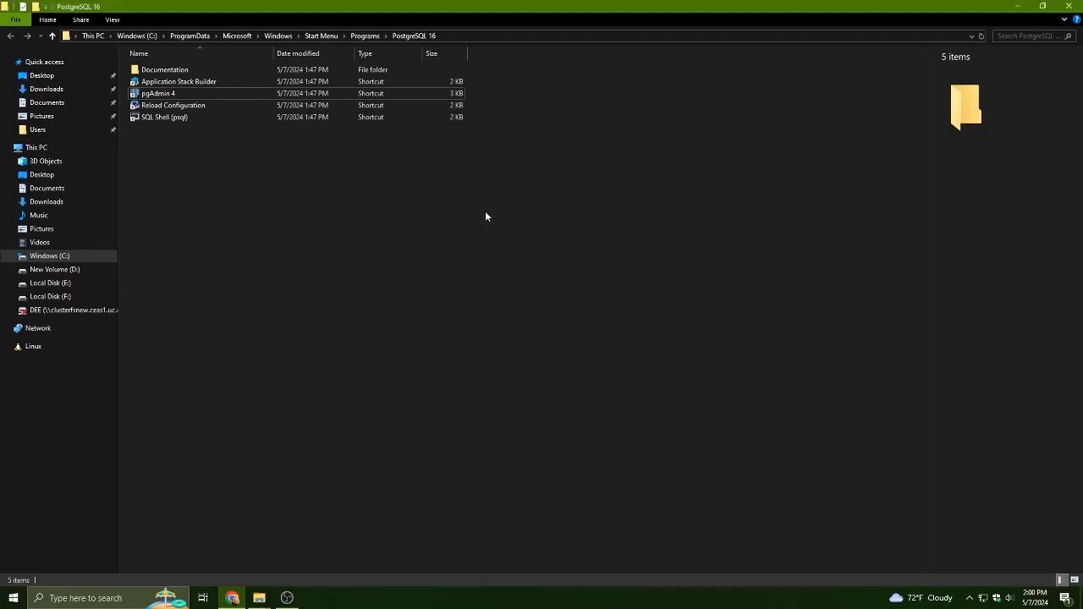
double_click(241, 95)
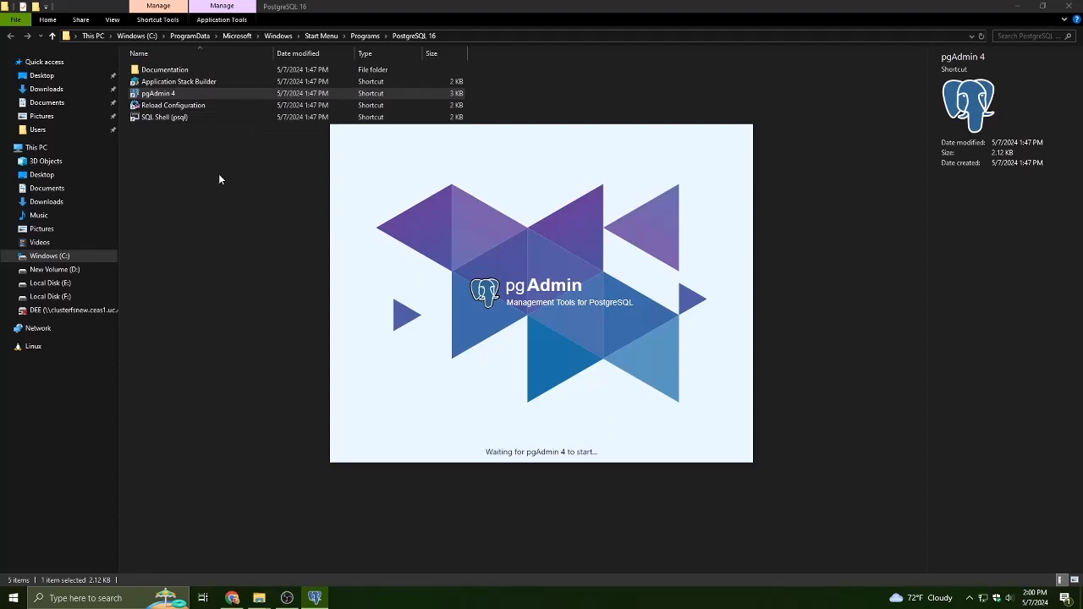
left_click(492, 35)
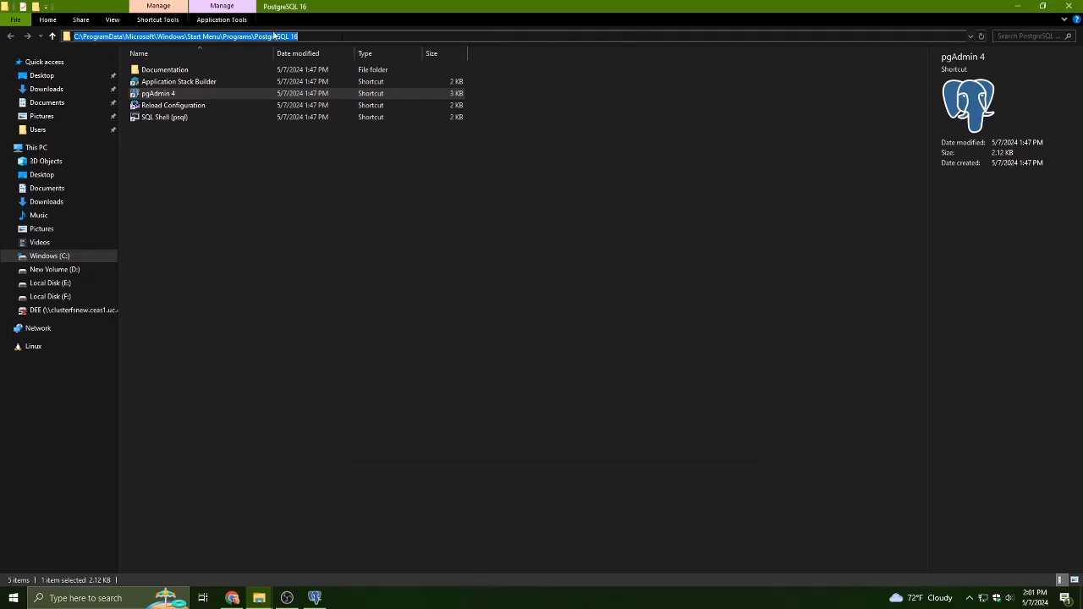
left_click(322, 163)
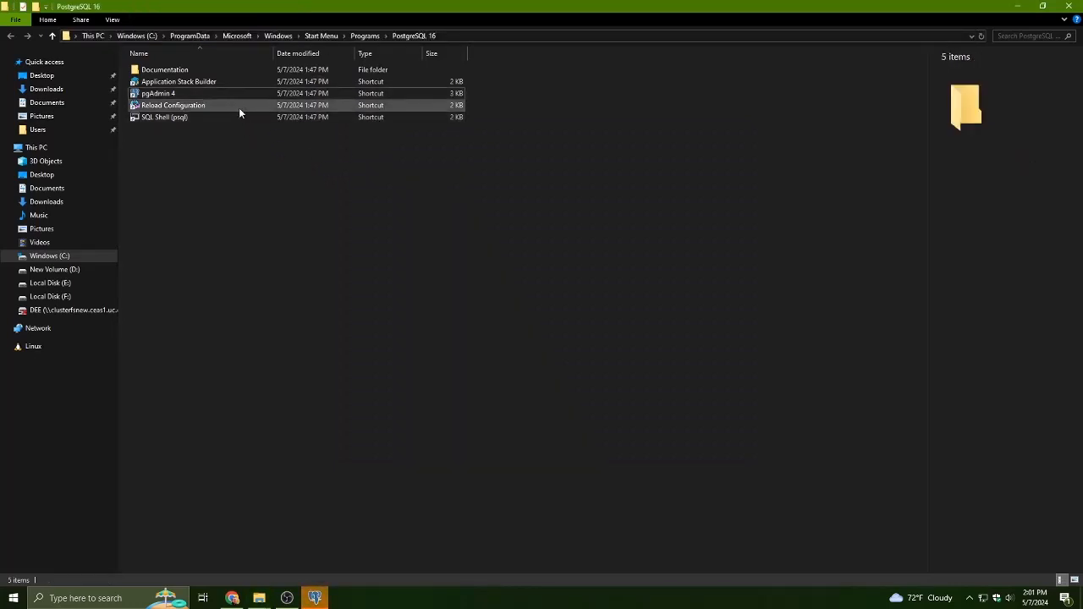
left_click(318, 599)
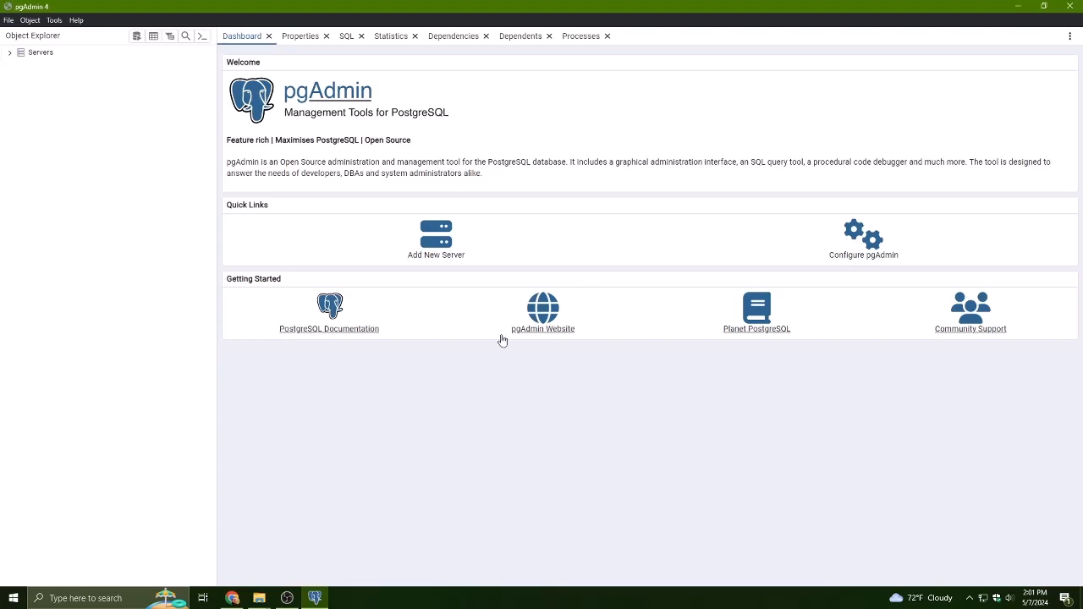
left_click(341, 337)
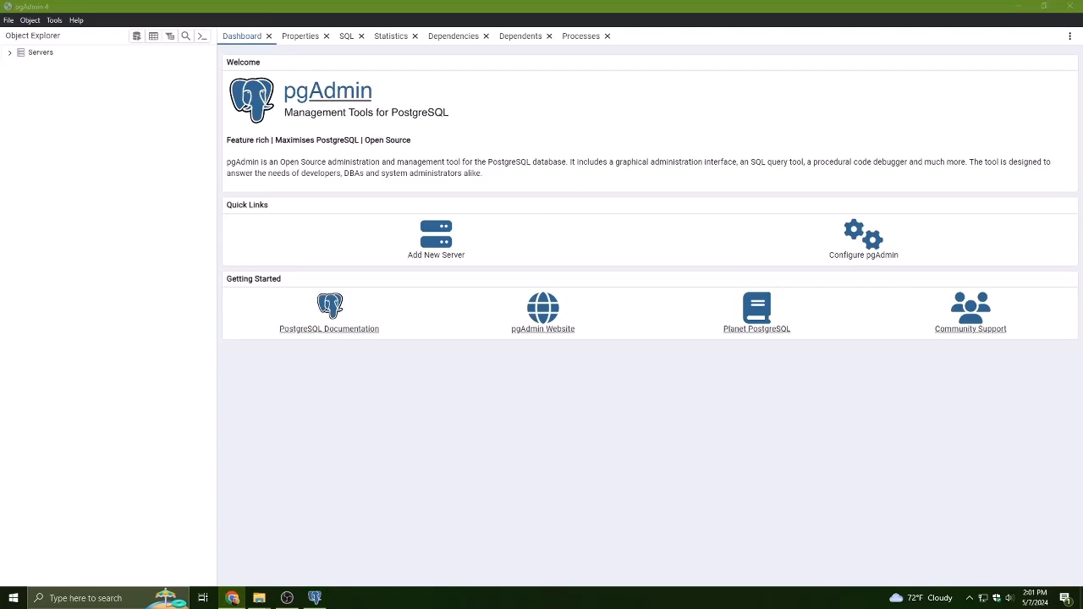
left_click(518, 414)
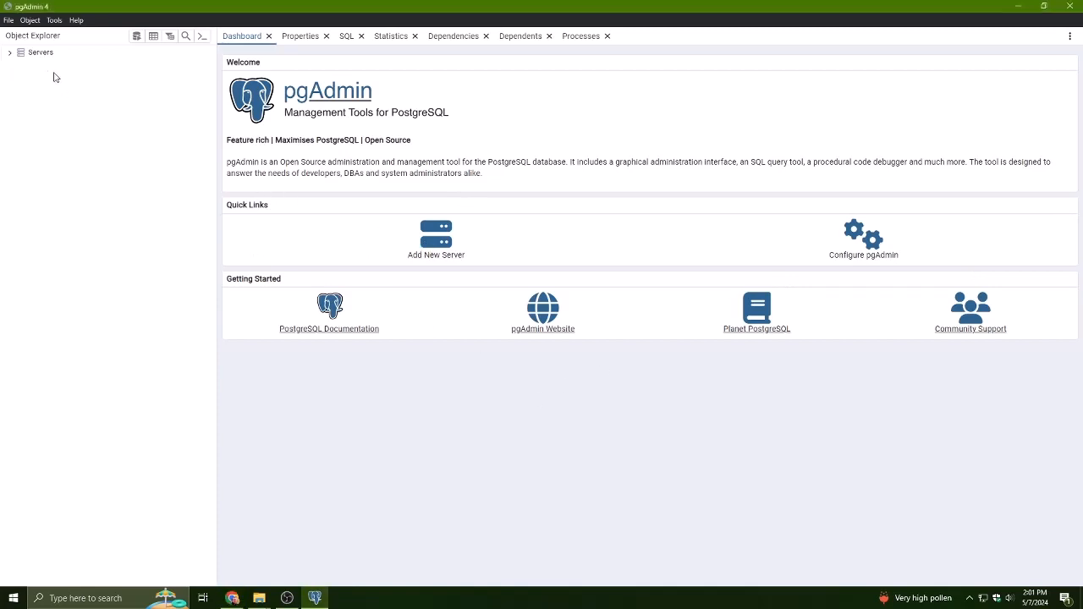
right_click(34, 52)
mouse_move(61, 78)
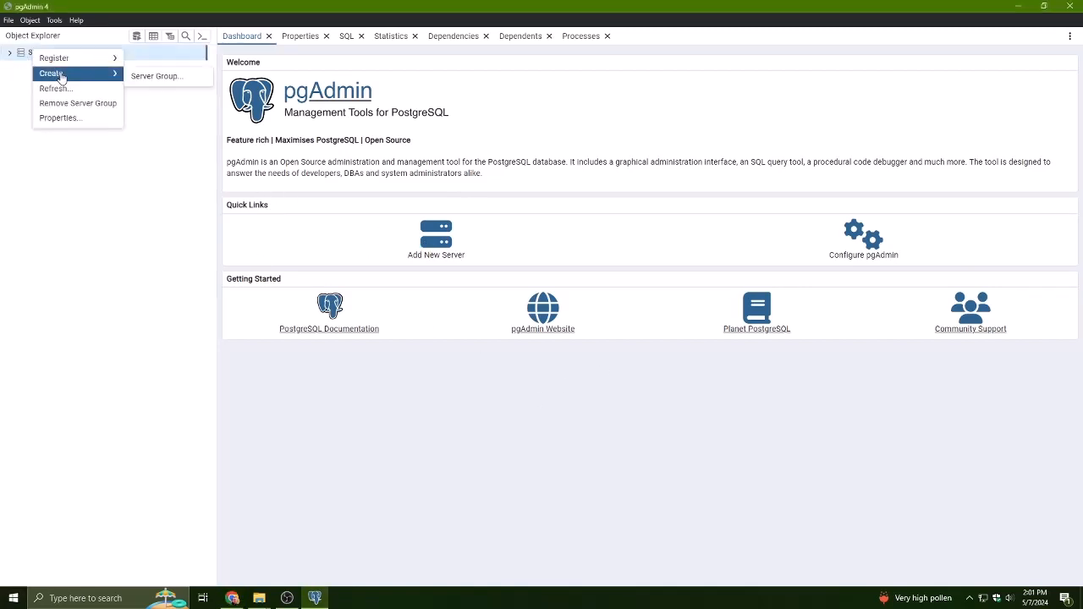
left_click(151, 258)
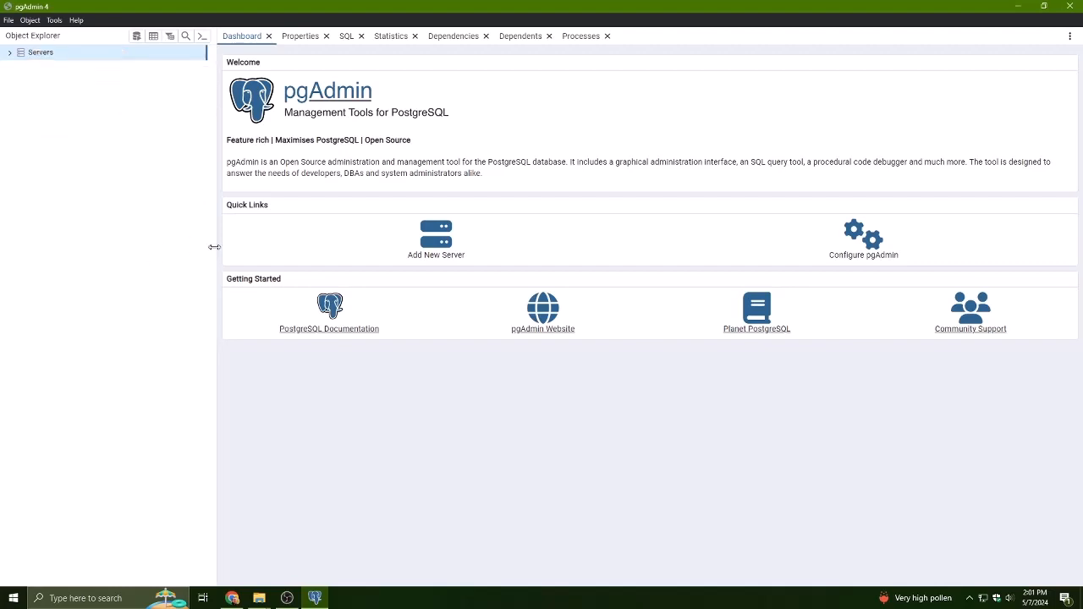
- Start registering a new server named PracticeServer1, looking through the dialog's settings tabs
left_click(442, 243)
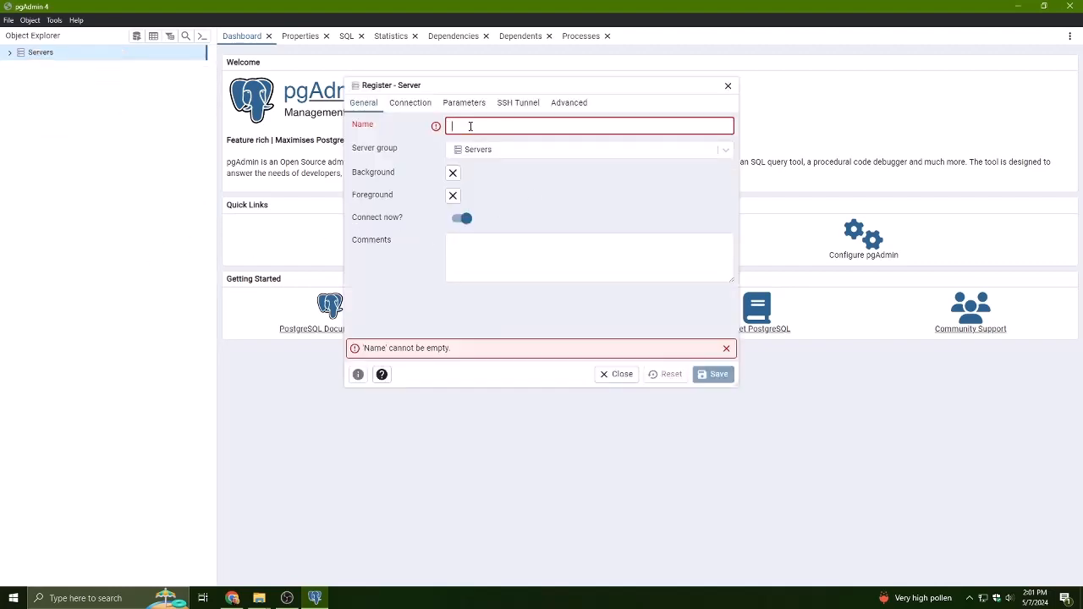
type("Prac")
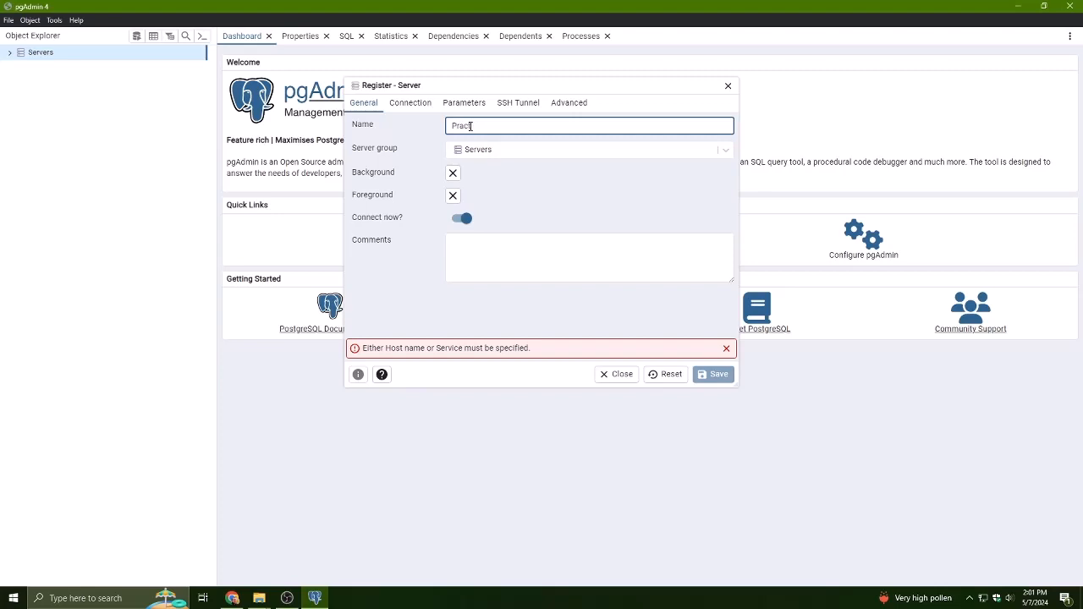
type("ticeServer1")
left_click(472, 104)
left_click(512, 106)
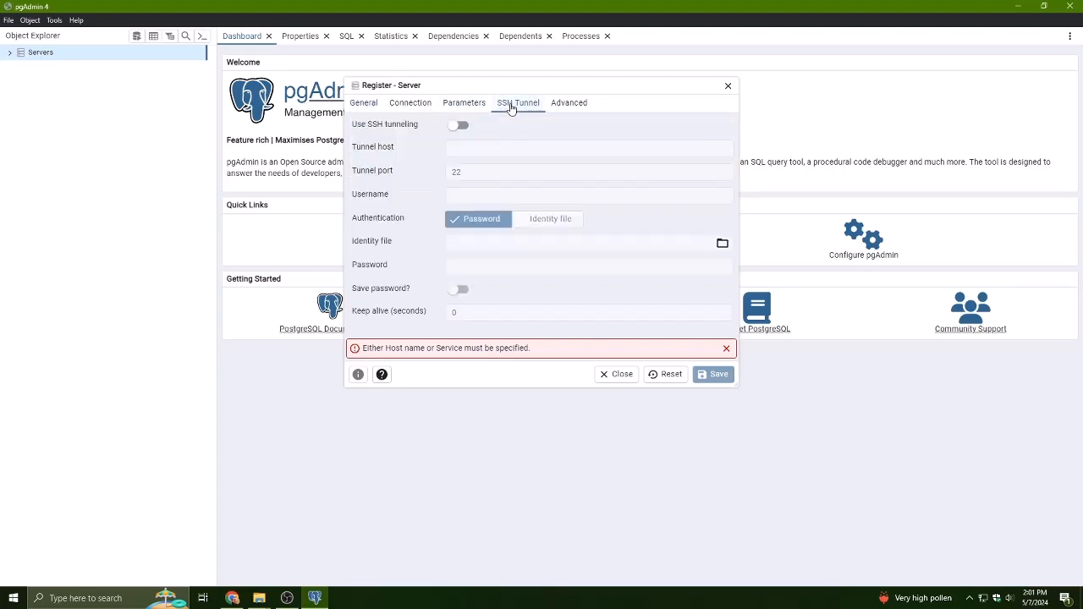
left_click(565, 108)
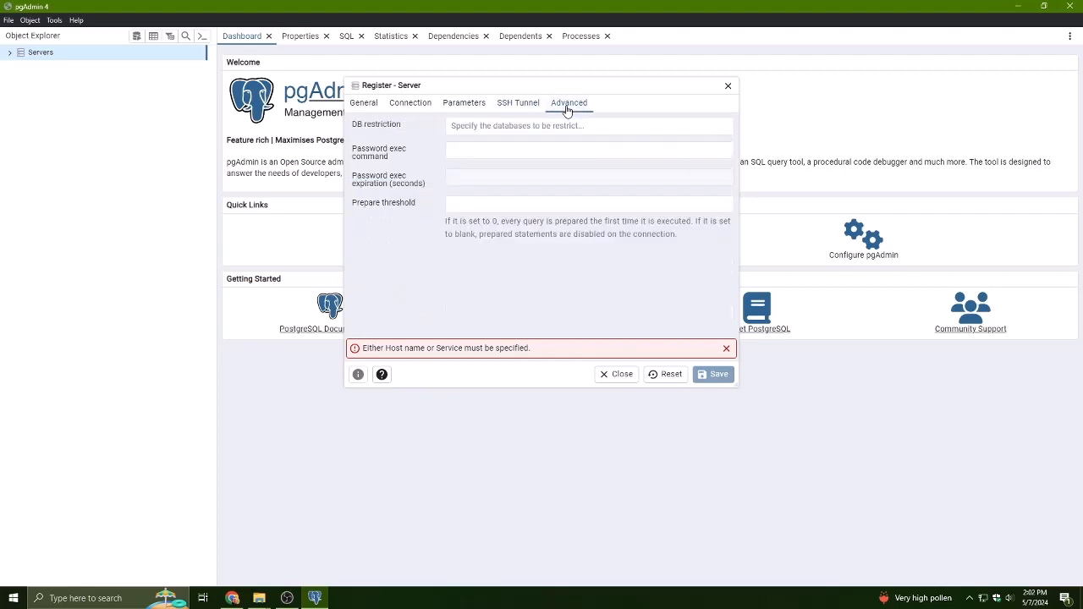
left_click(410, 103)
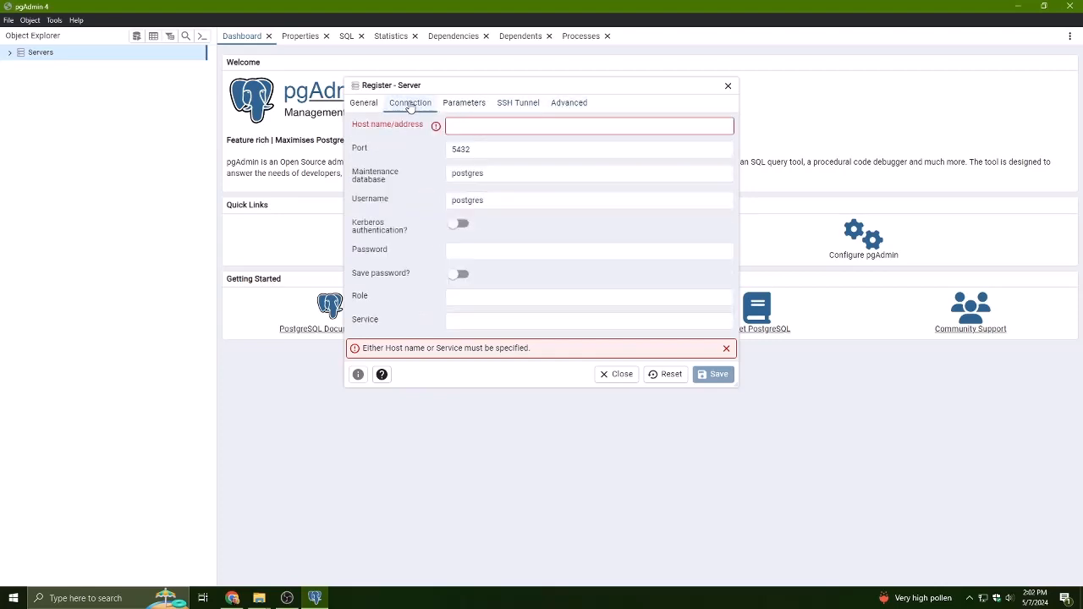
- Set the new server's host name/address to localhost and keep port 5432
left_click(461, 126)
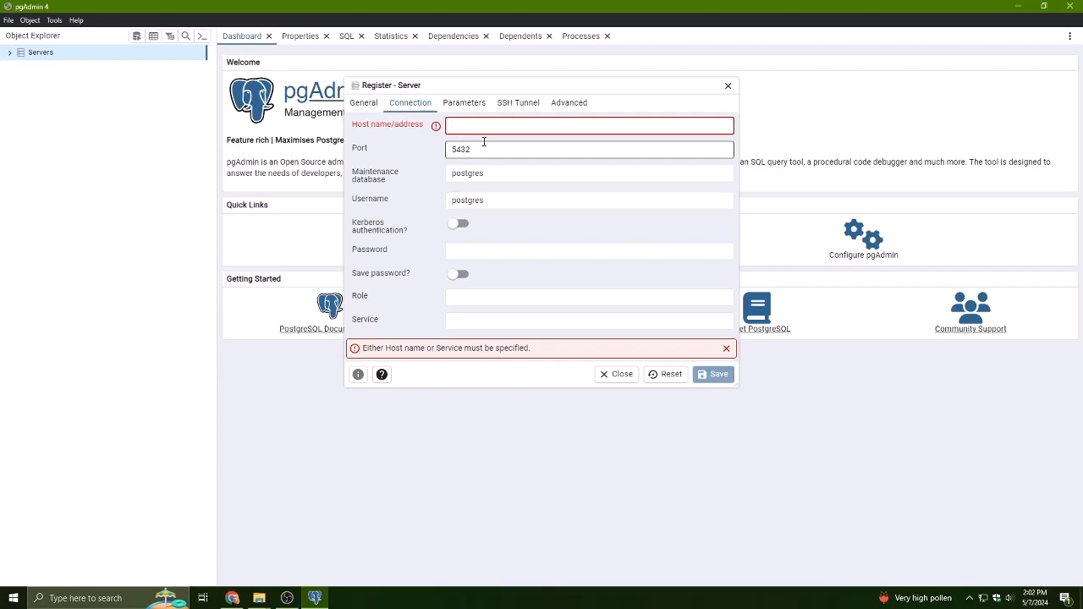
type("localhost")
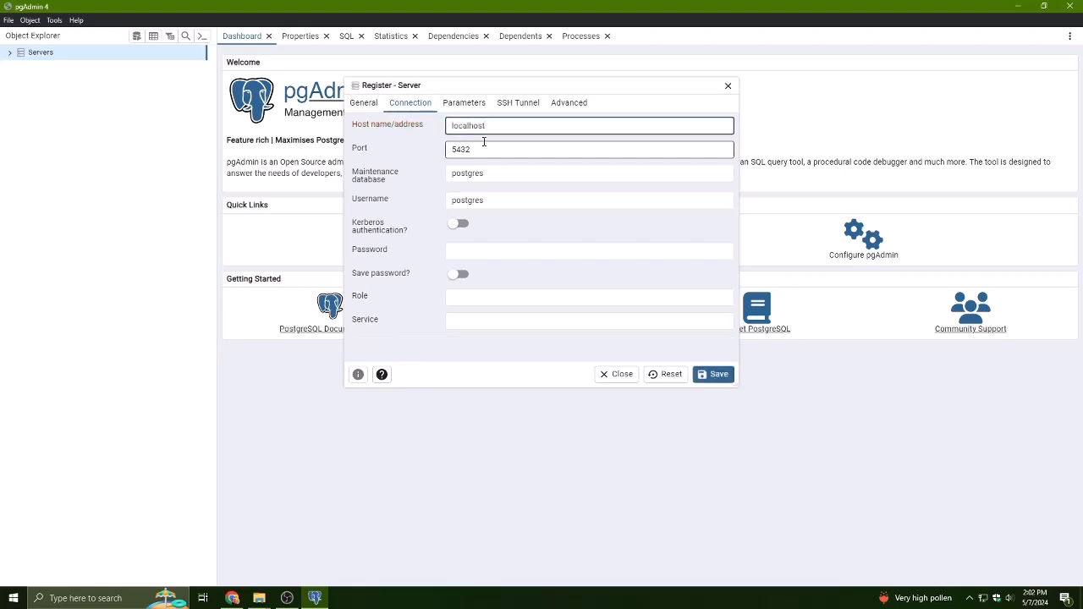
double_click(458, 126)
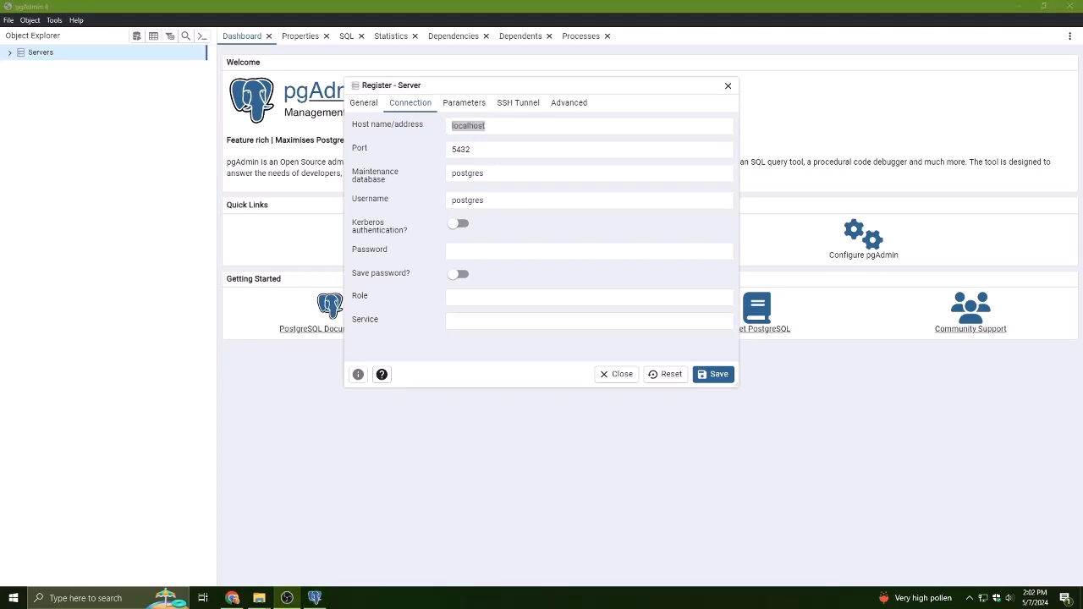
key("alt+Tab")
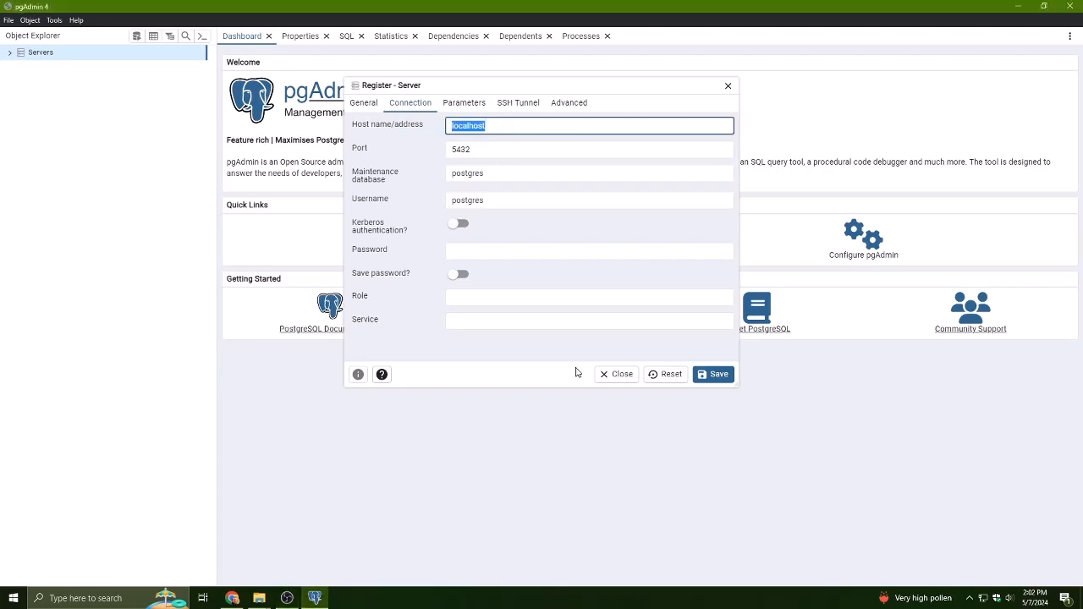
double_click(490, 130)
left_click(491, 151)
double_click(462, 154)
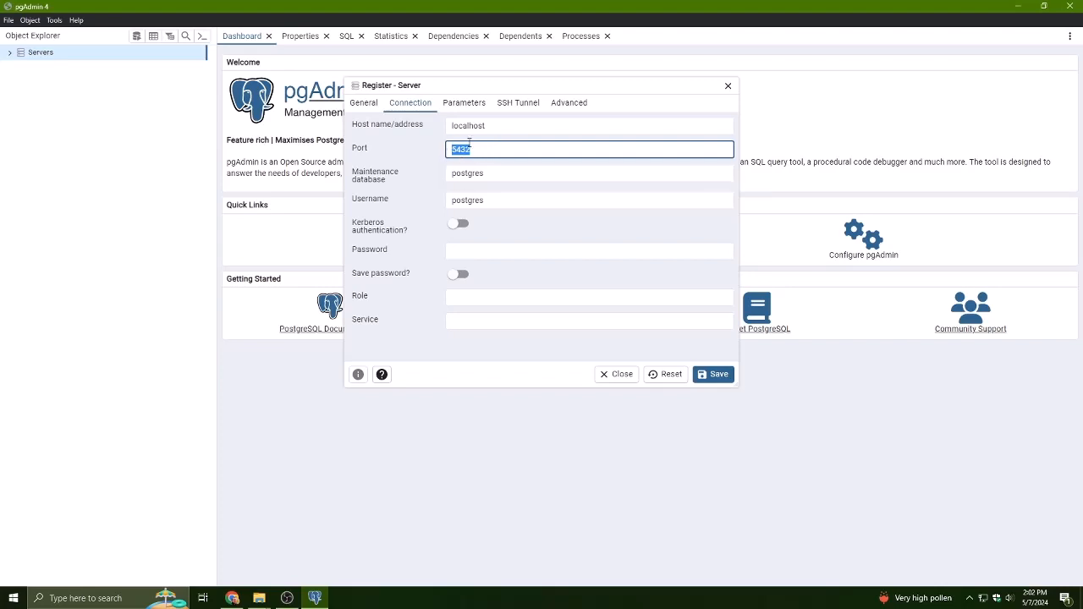
- Enter the postgres user's password and save the PracticeServer1 registration
left_click(460, 250)
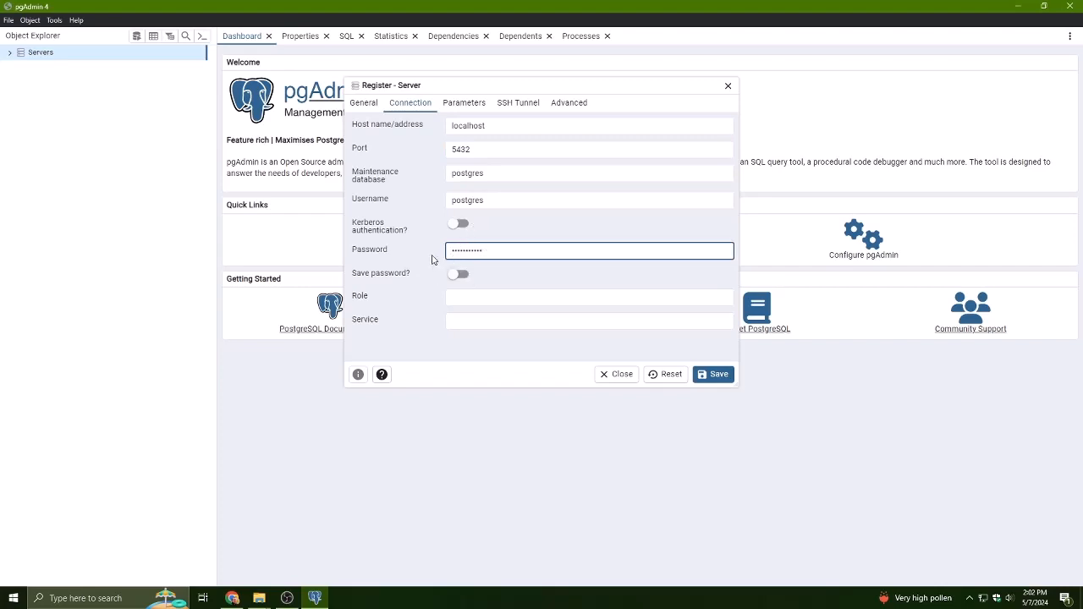
left_click(707, 379)
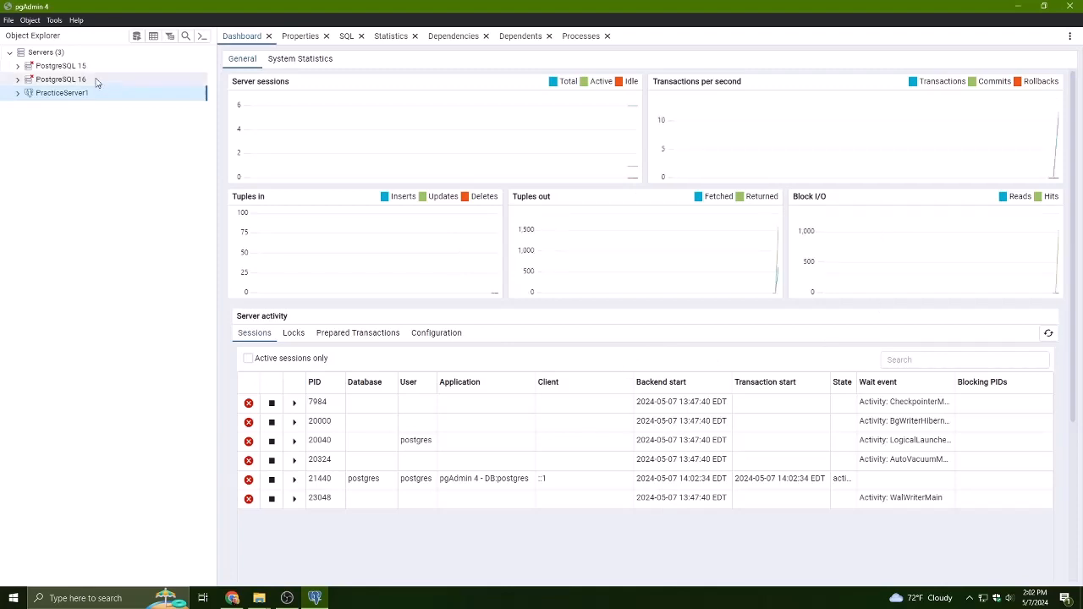
- Expand PracticeServer1 to browse its databases, login/group roles and tablespaces
left_click(17, 95)
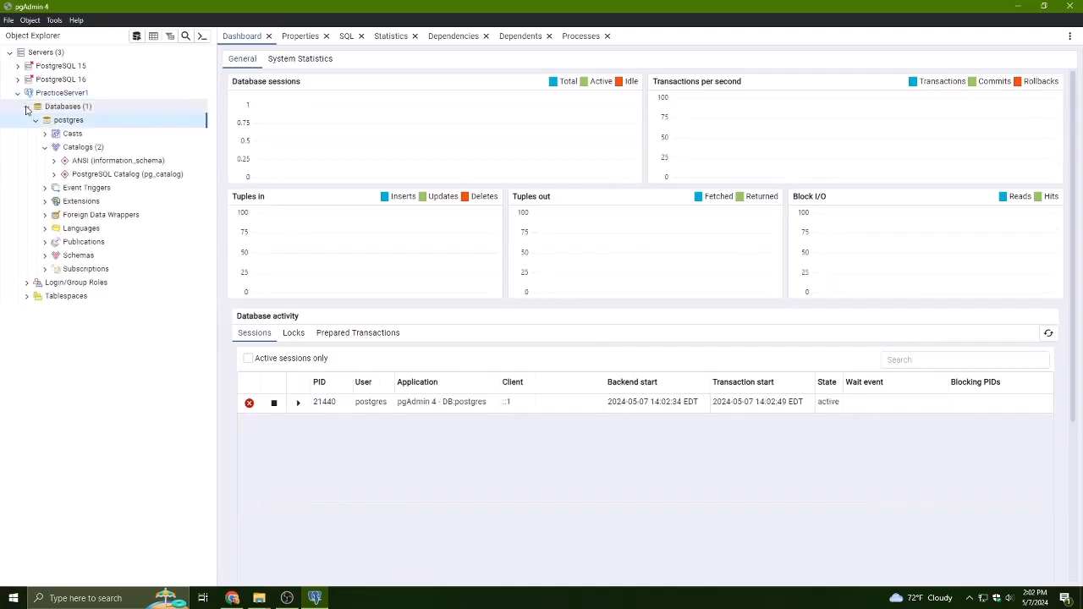
left_click(30, 298)
left_click(28, 297)
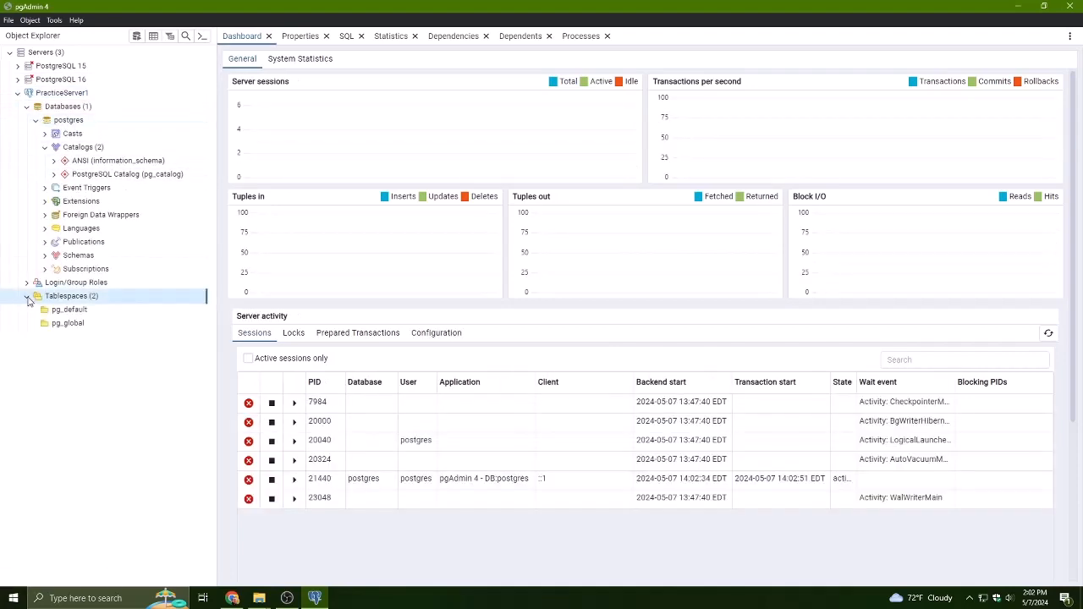
left_click(26, 284)
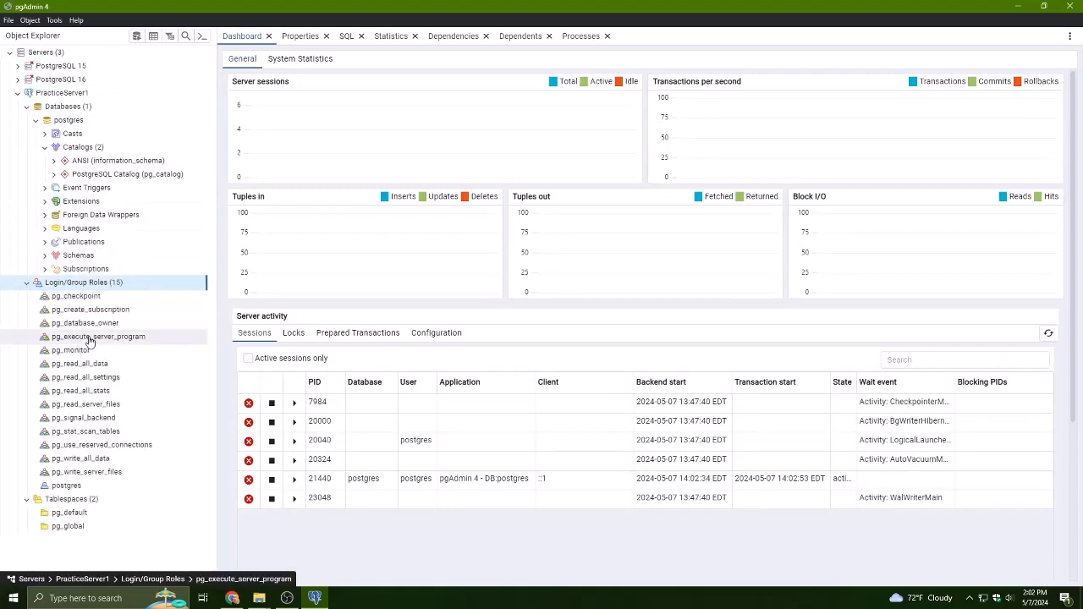
left_click(105, 312)
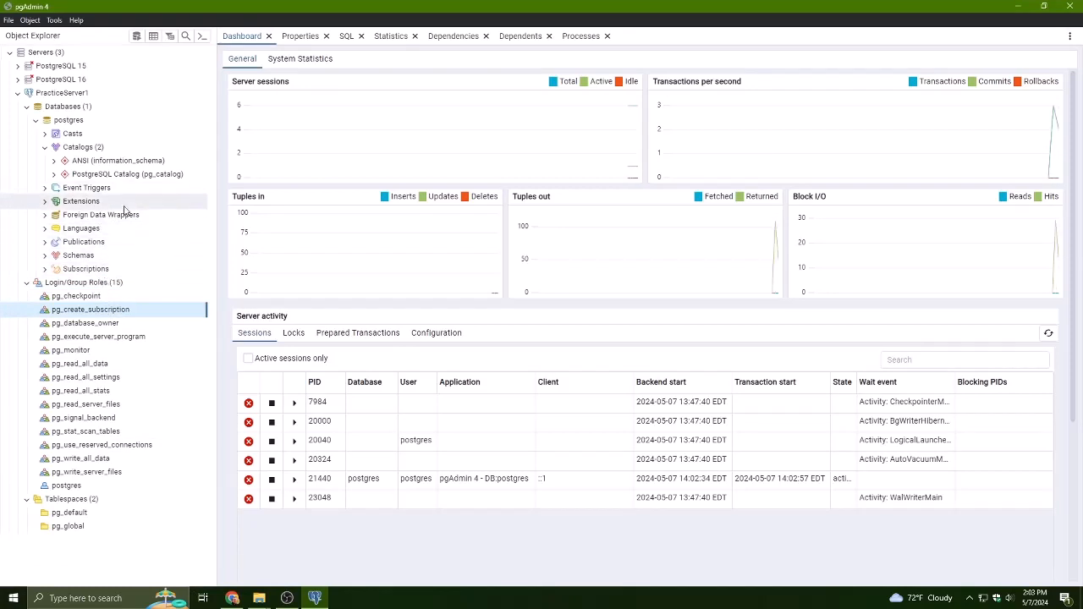
left_click(95, 149)
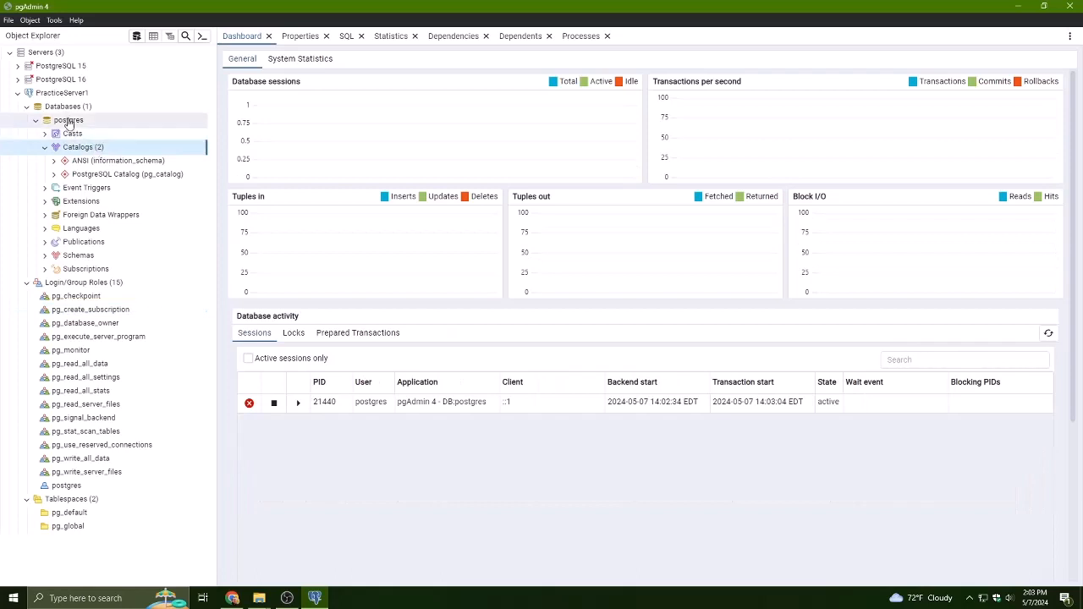
left_click(74, 122)
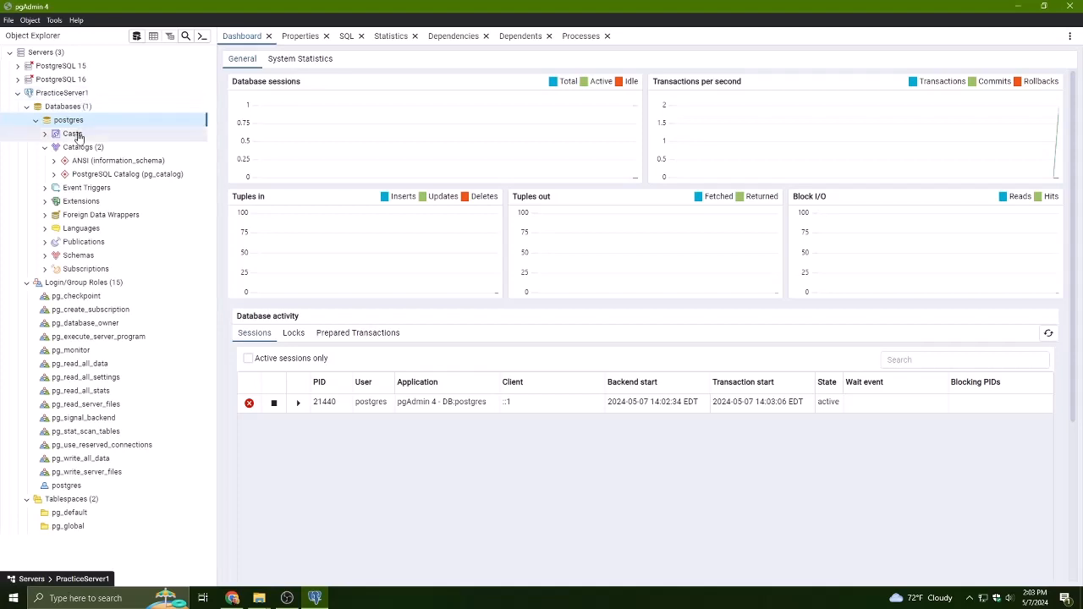
left_click(74, 94)
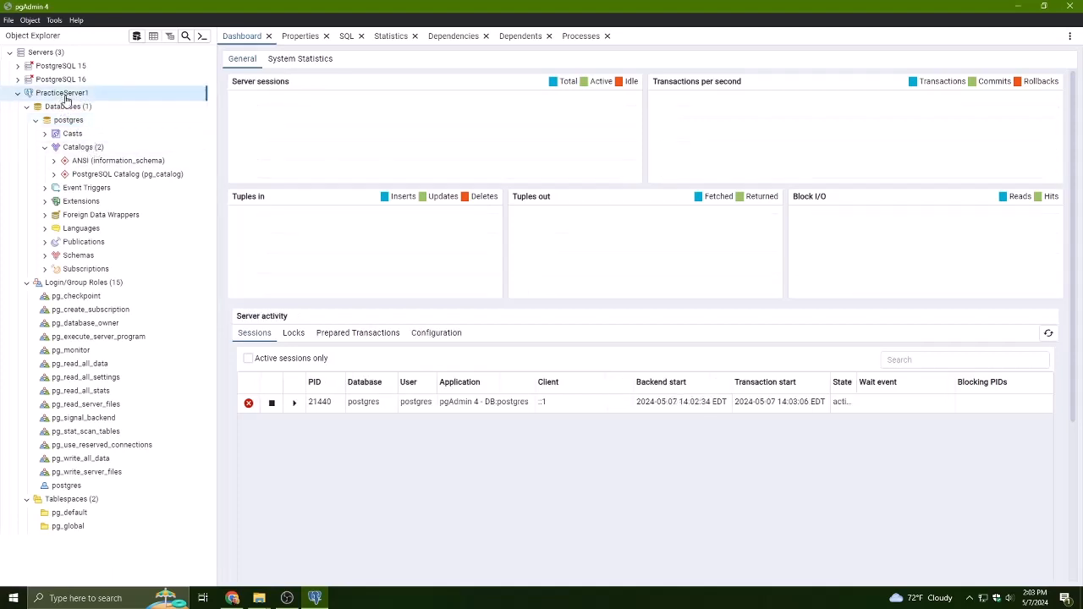
- Examine the Tools menu options for the server and the postgres database
left_click(54, 21)
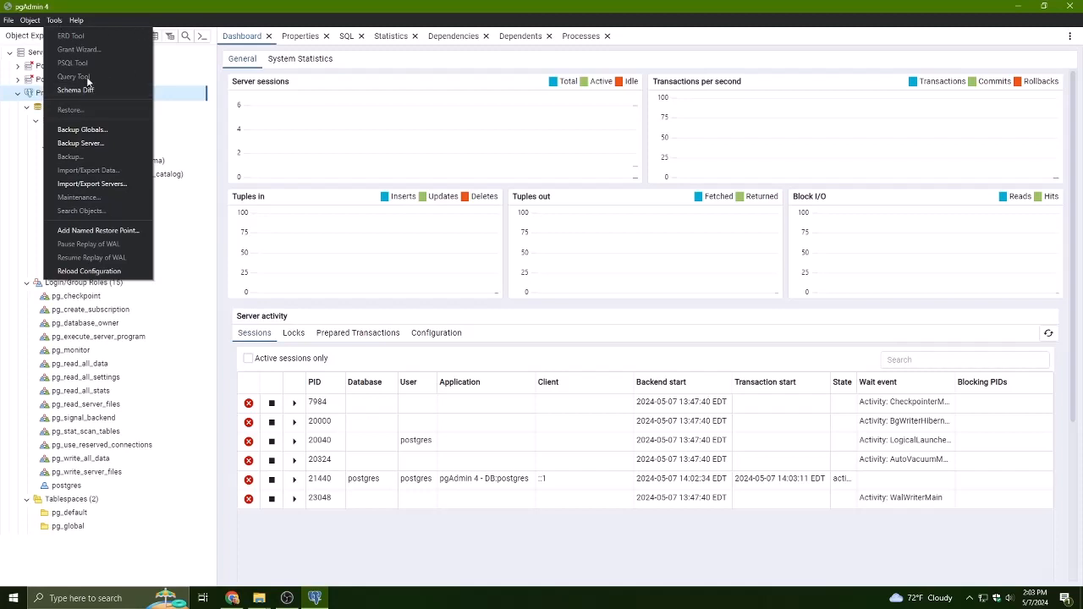
left_click(103, 119)
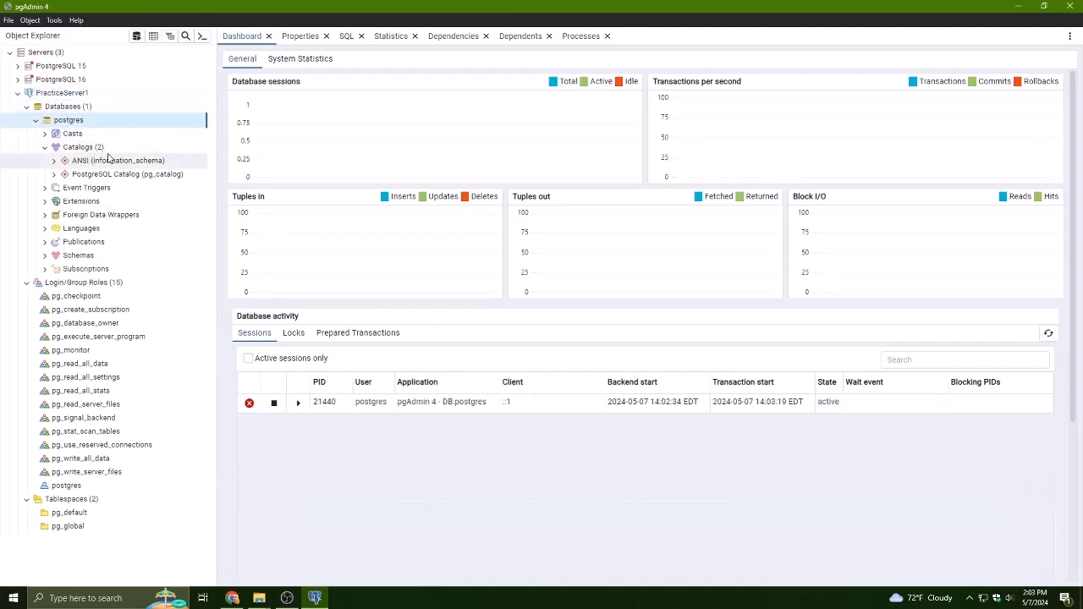
left_click(56, 23)
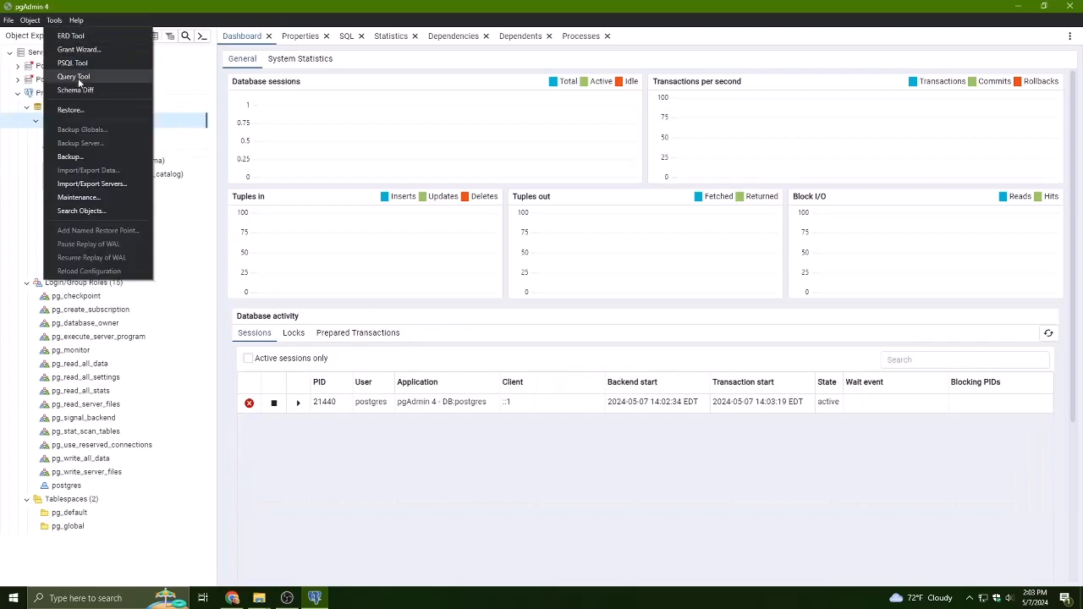
left_click(174, 123)
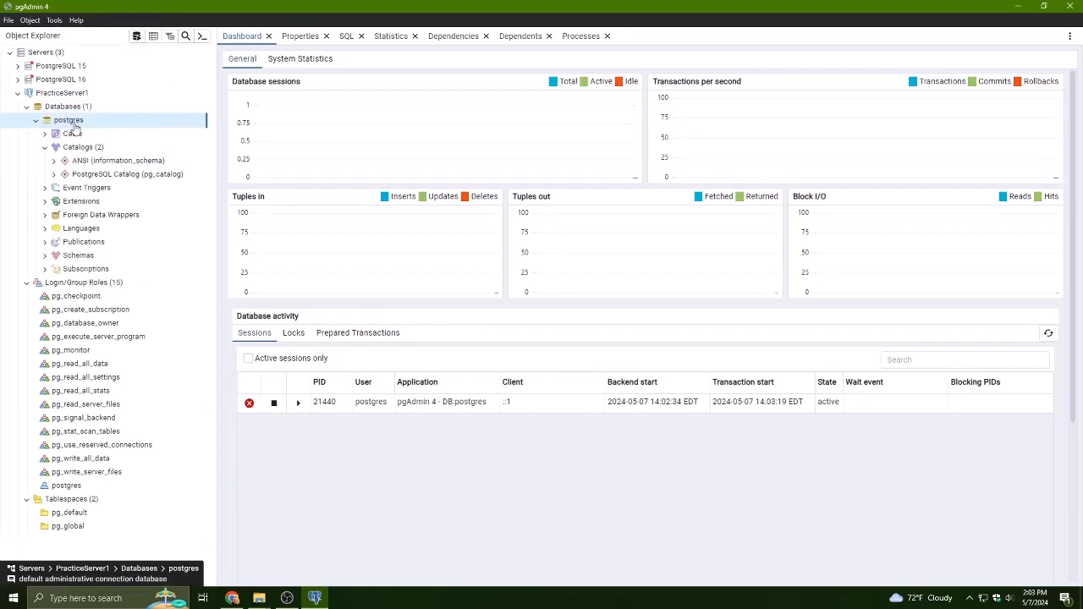
- Compare the Tools menu options available for the Databases node, the postgres database and its Casts node
left_click(68, 107)
left_click(54, 20)
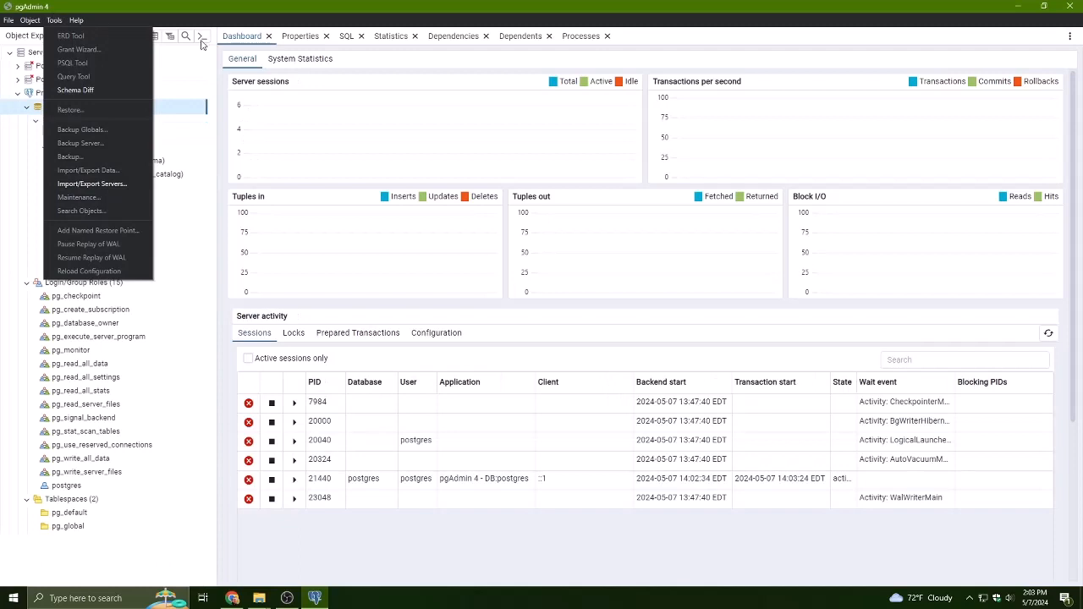
left_click(183, 106)
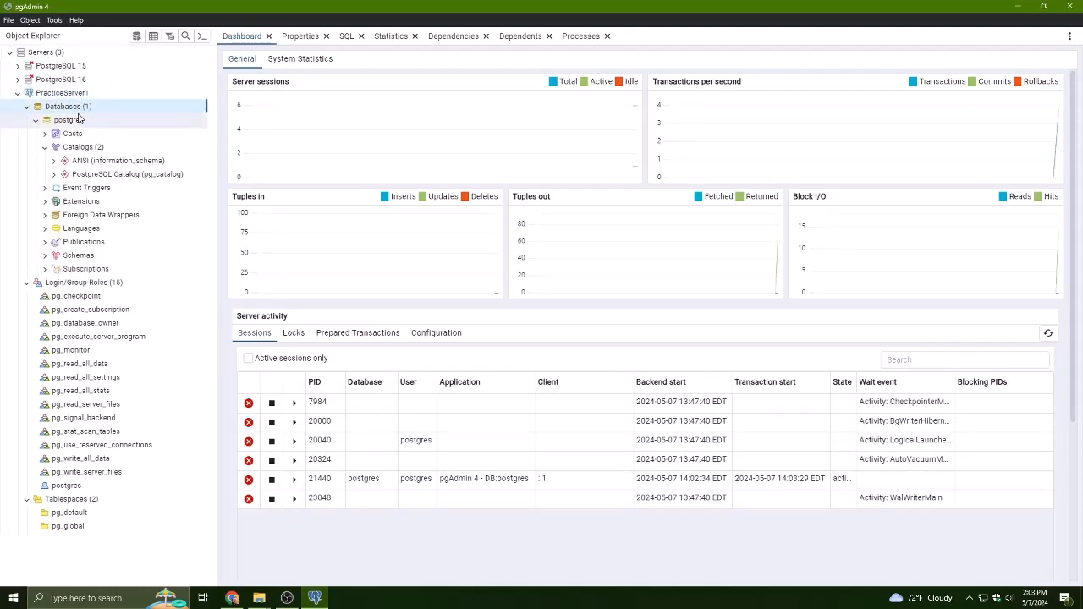
left_click(54, 20)
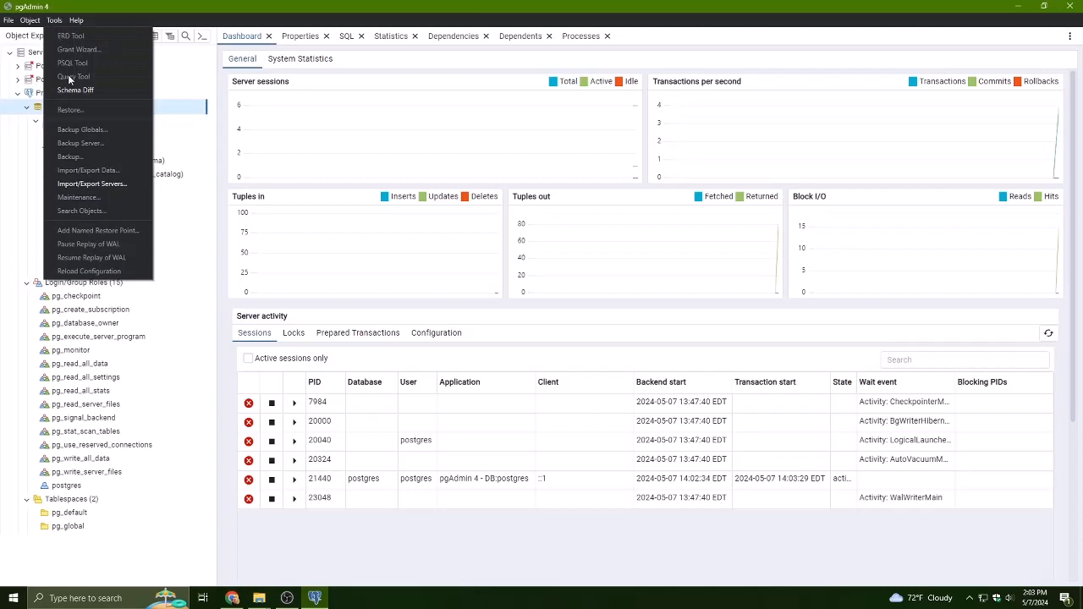
left_click(171, 119)
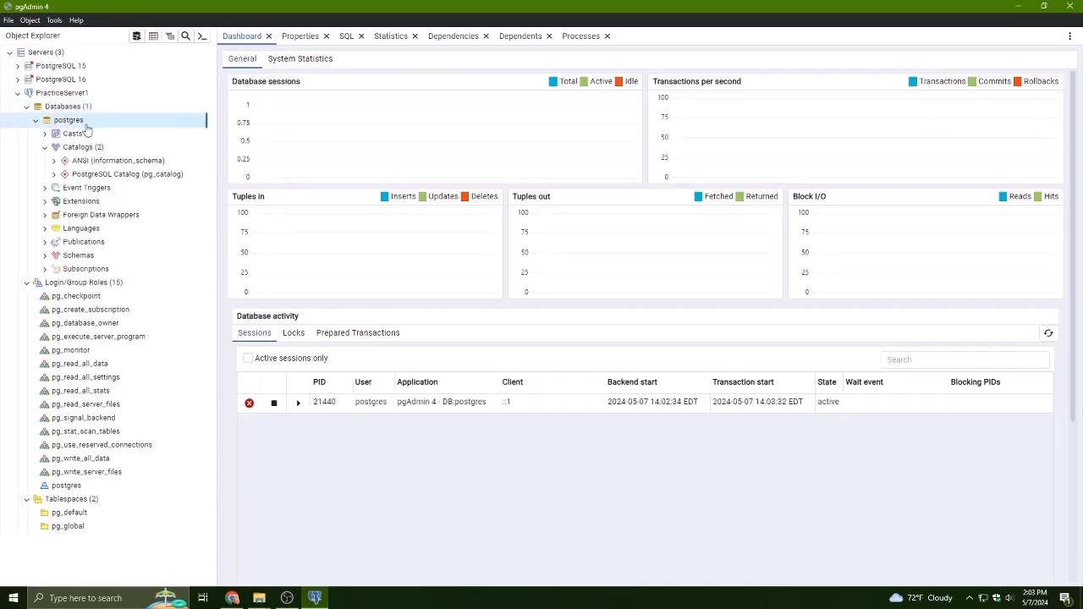
left_click(55, 24)
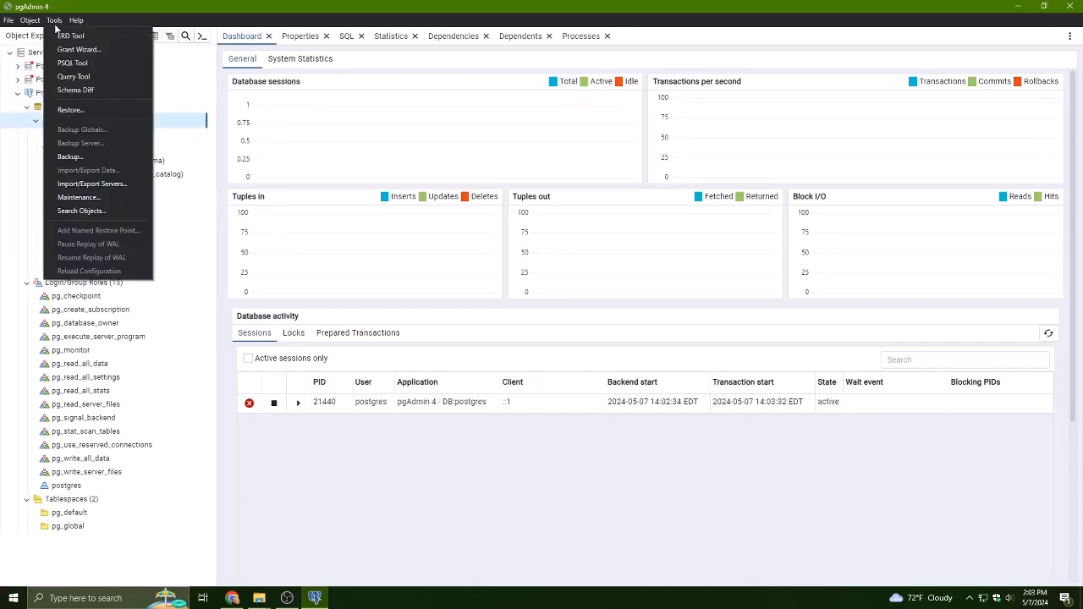
left_click(156, 129)
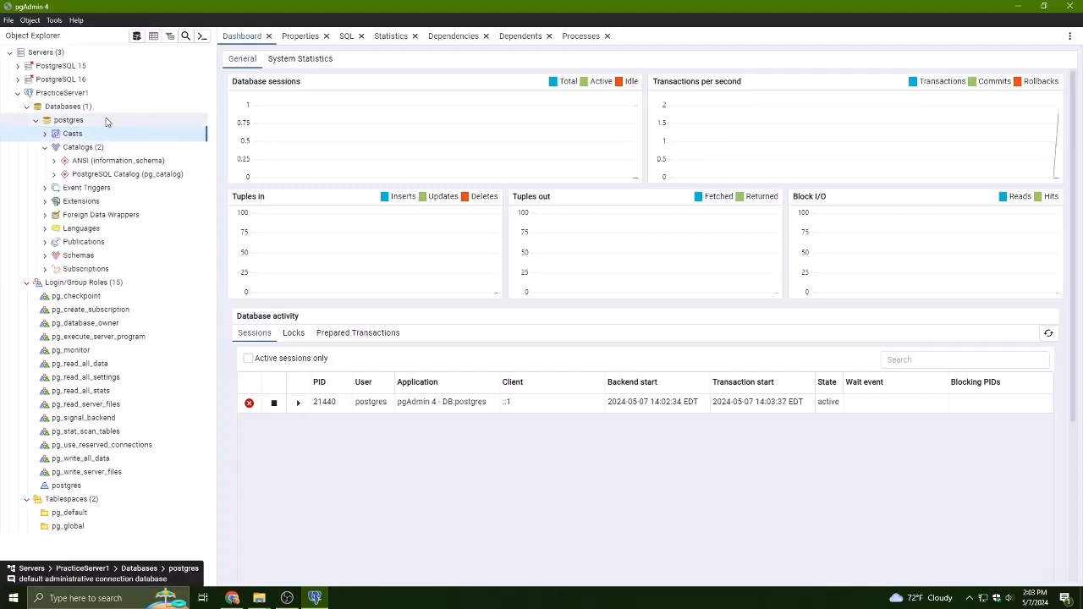
left_click(106, 121)
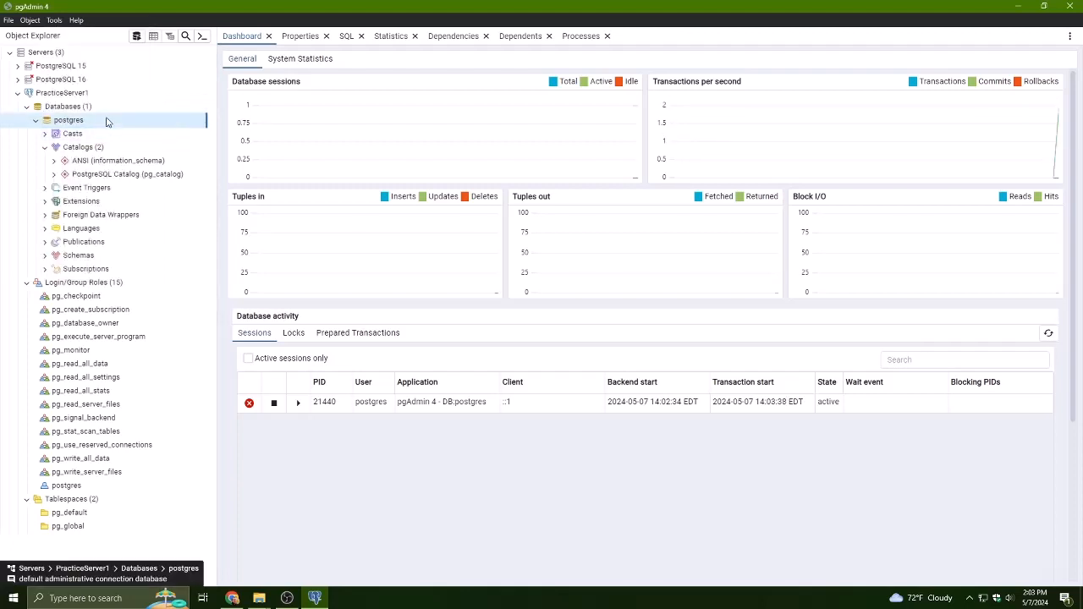
- Open the Query Tool on the postgres database and run the query Select Version();
left_click(53, 19)
left_click(83, 79)
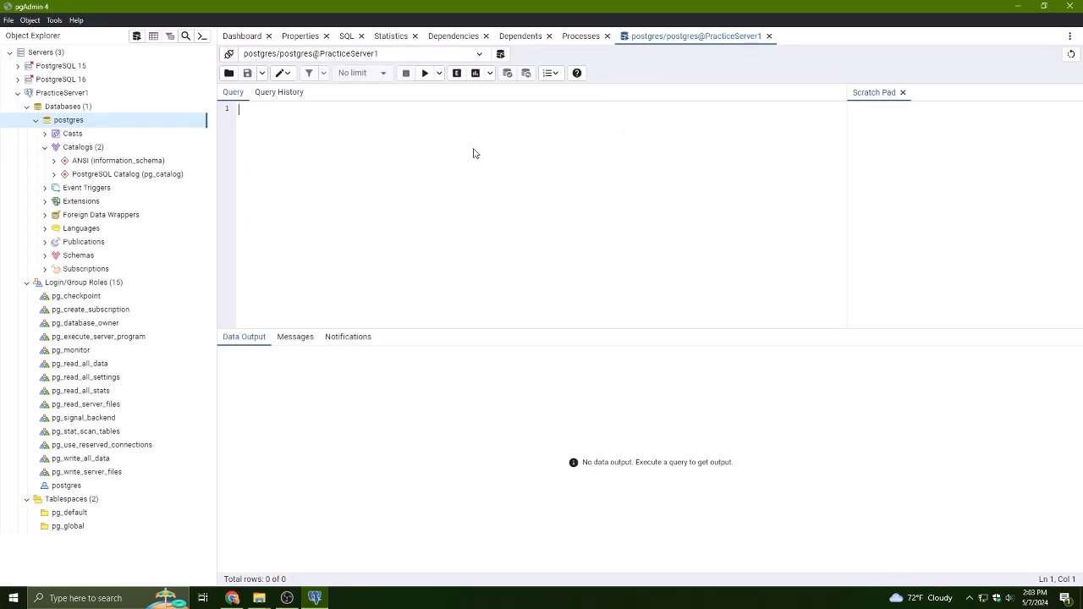
type("SELECT v")
type("Select ")
type("Version")
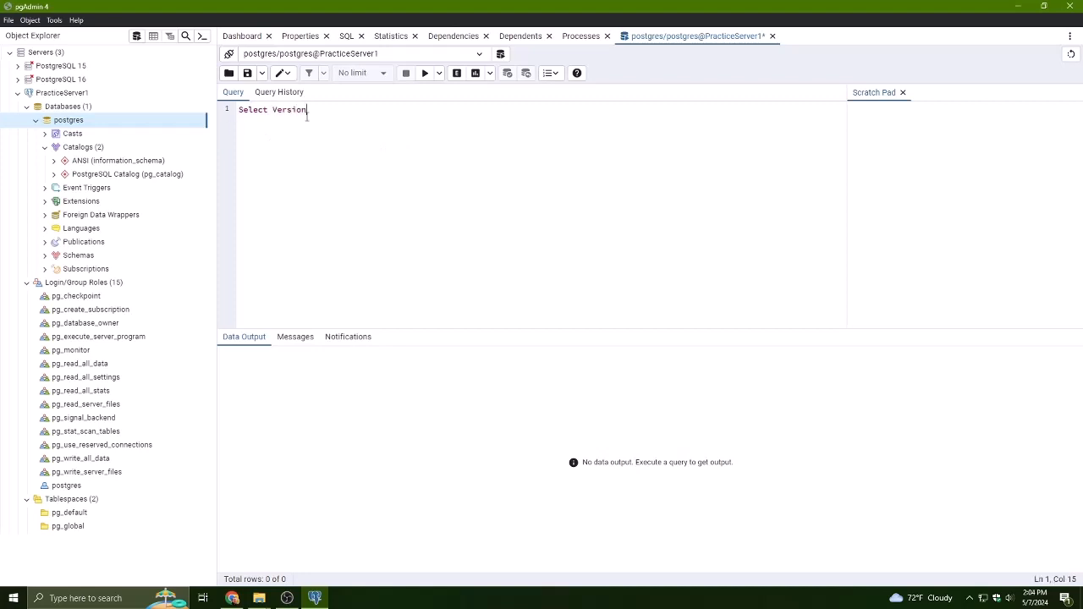
type("(")
type("'")
key("BackSpace")
type(";")
left_click(425, 73)
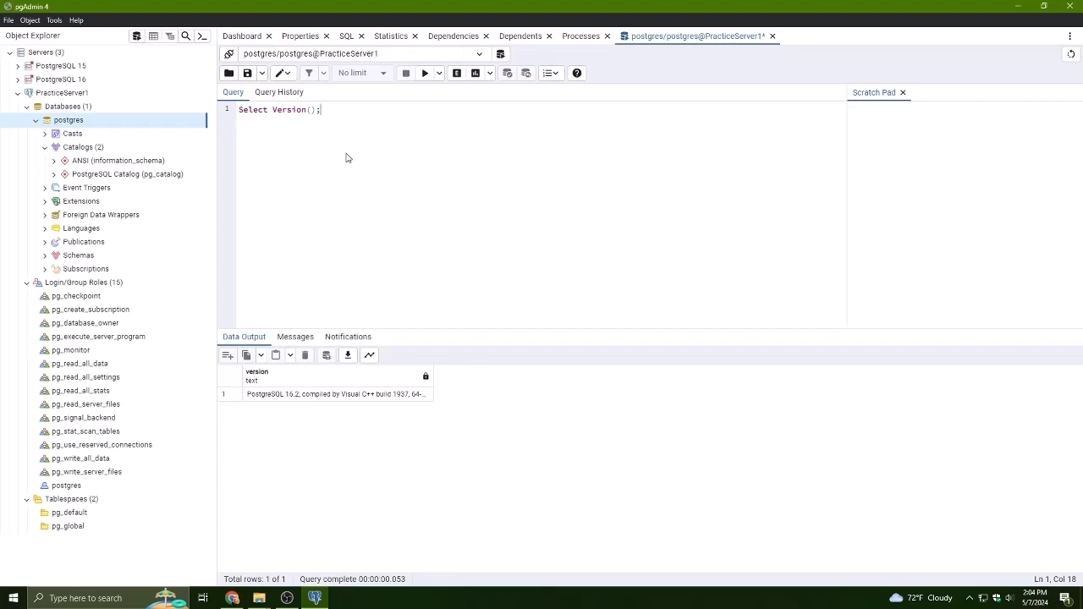
- Launch SQL Shell (psql) from the Windows Start search
left_click(259, 598)
left_click(187, 542)
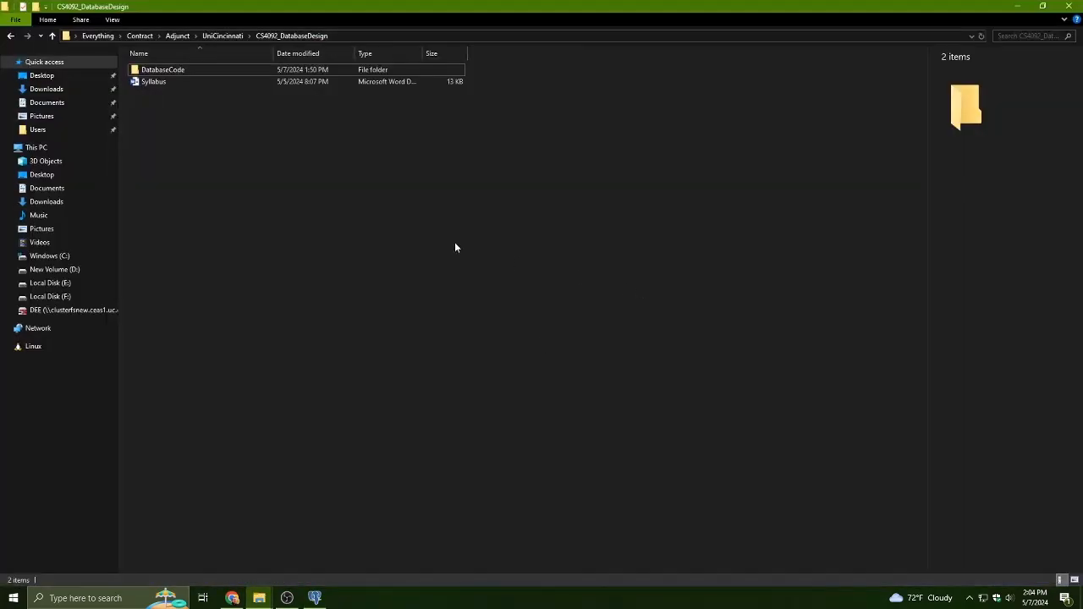
left_click(429, 36)
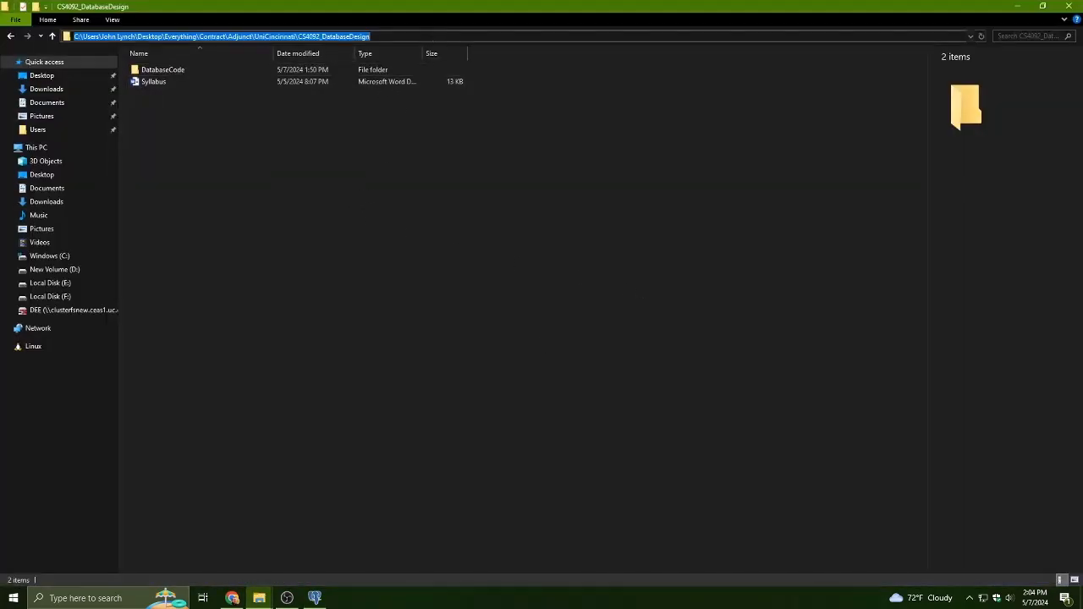
key("super")
type("psql")
left_click(369, 128)
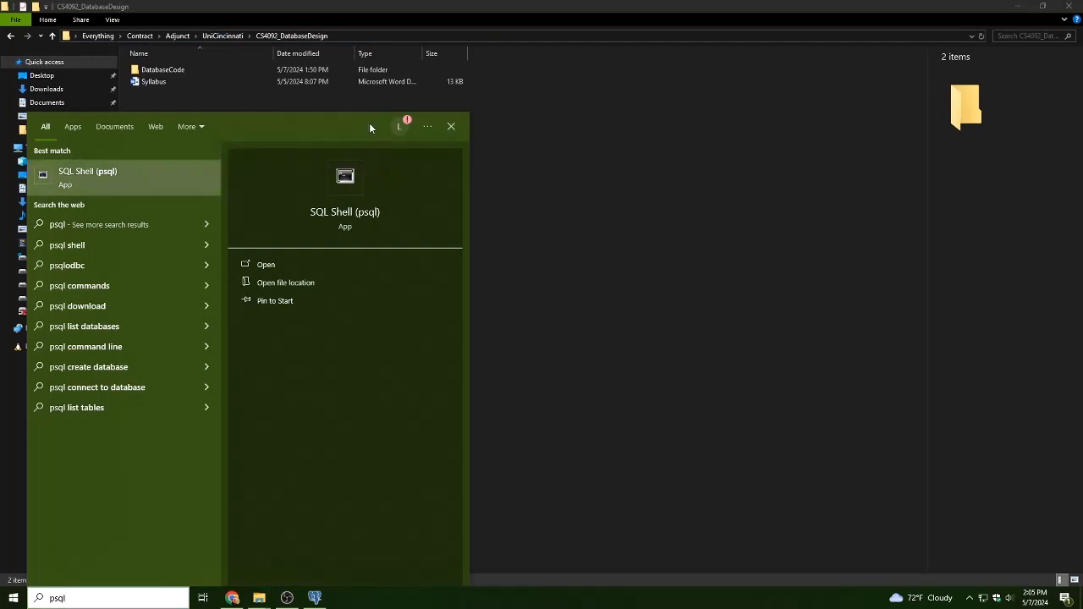
left_click(143, 183)
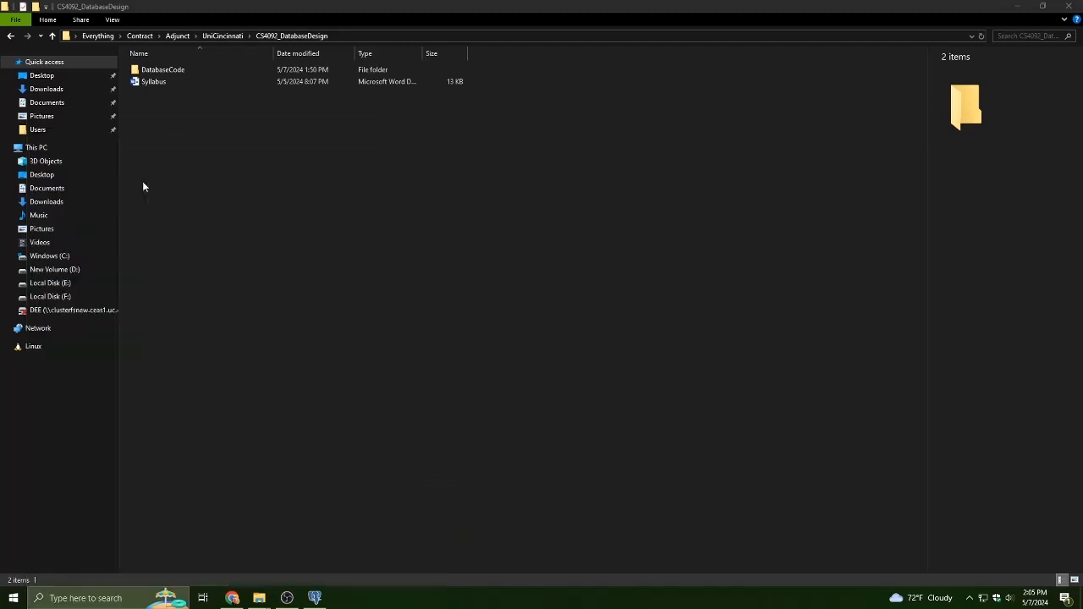
- Log in to psql accepting the default server, database, port and username, and enter the postgres user's password
left_click_drag(227, 144, 303, 97)
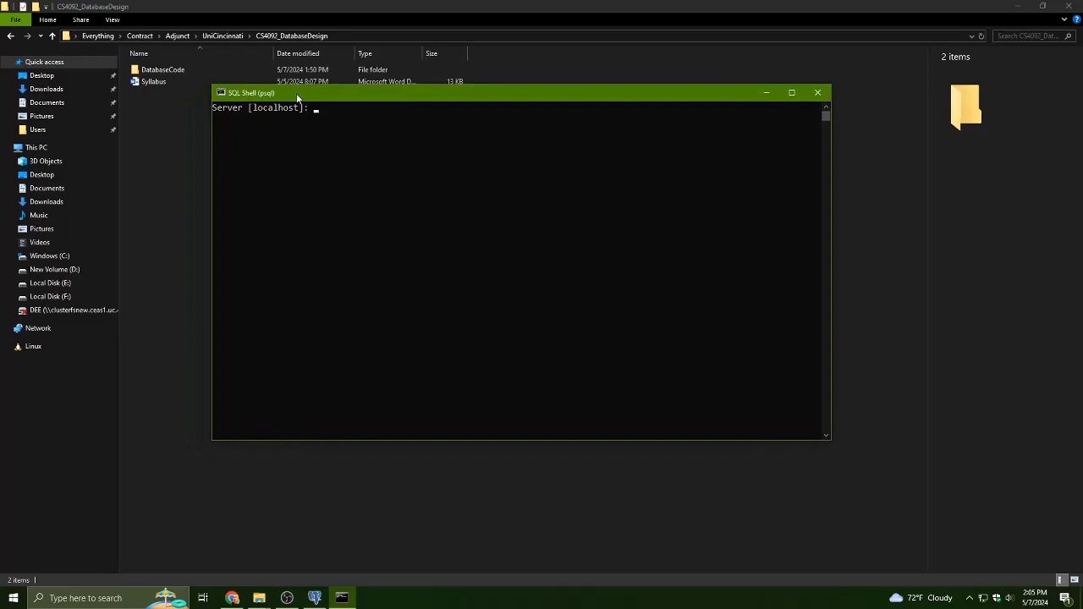
left_click(315, 600)
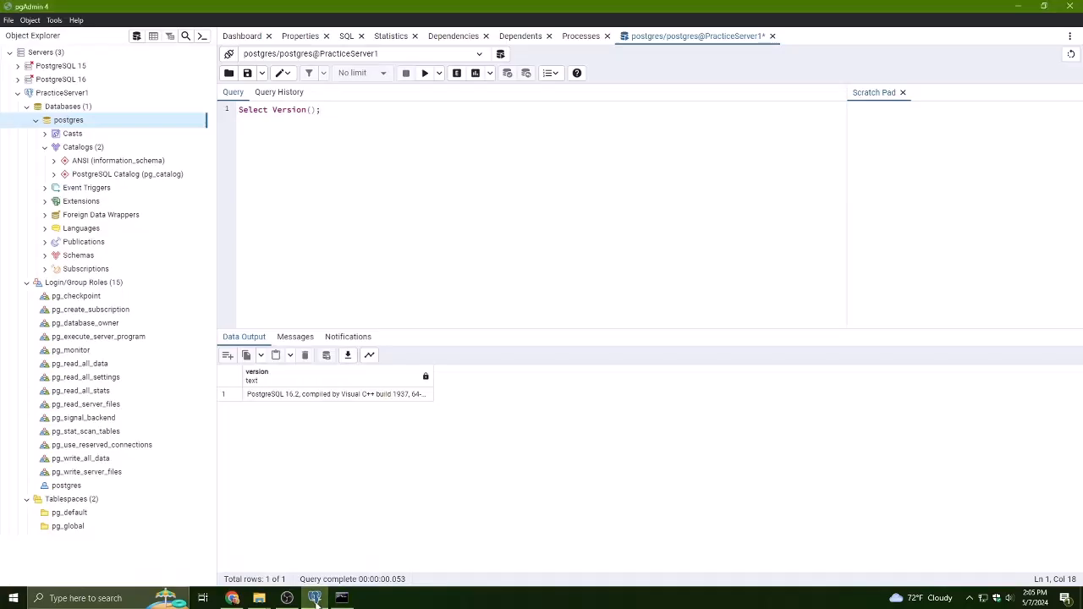
left_click(315, 599)
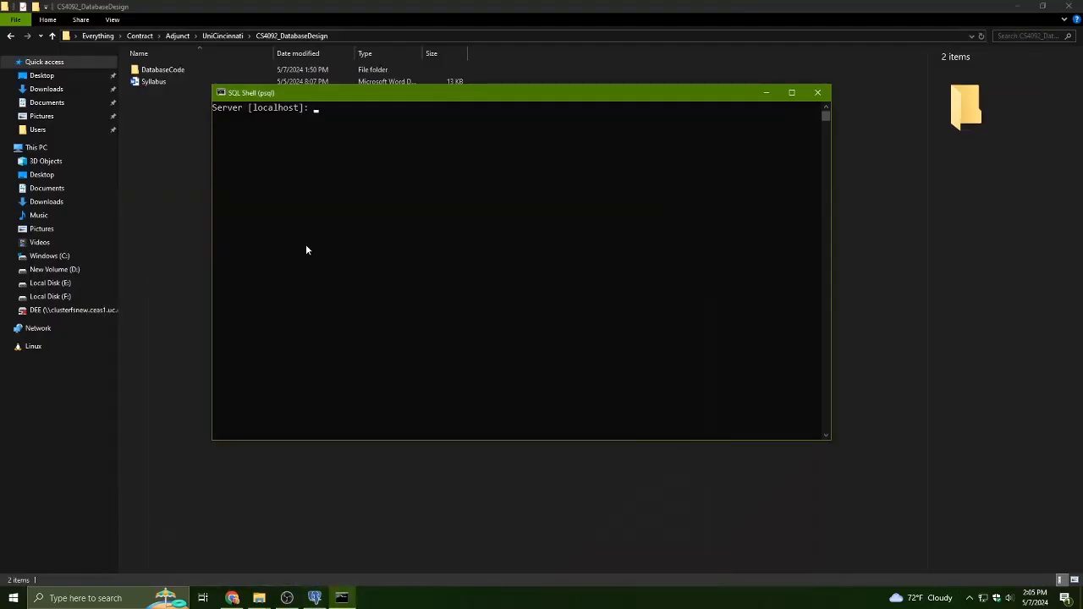
left_click(361, 137)
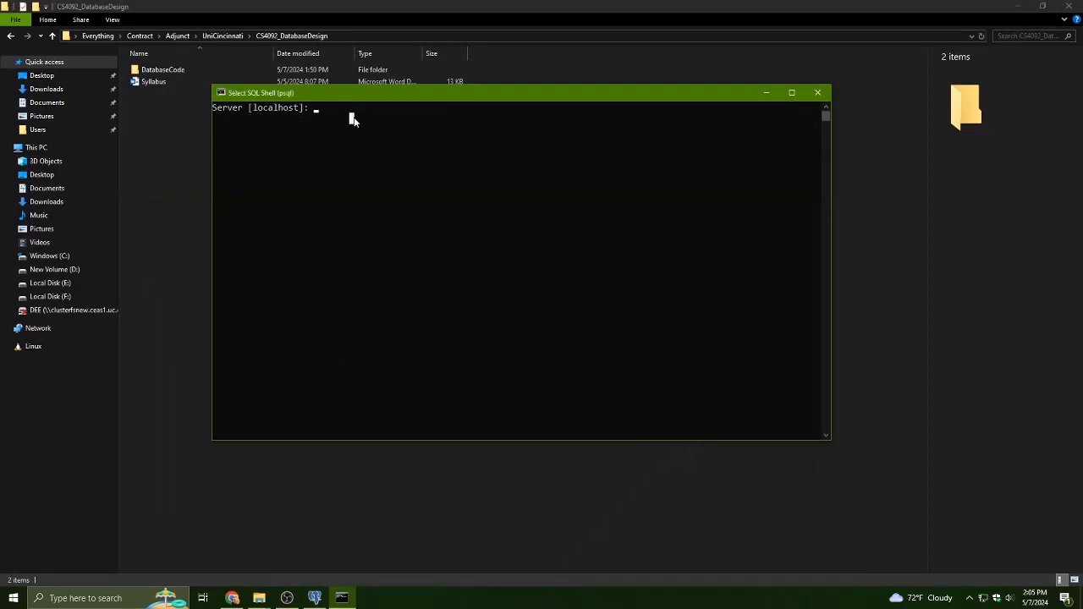
key("Return")
key("Return")
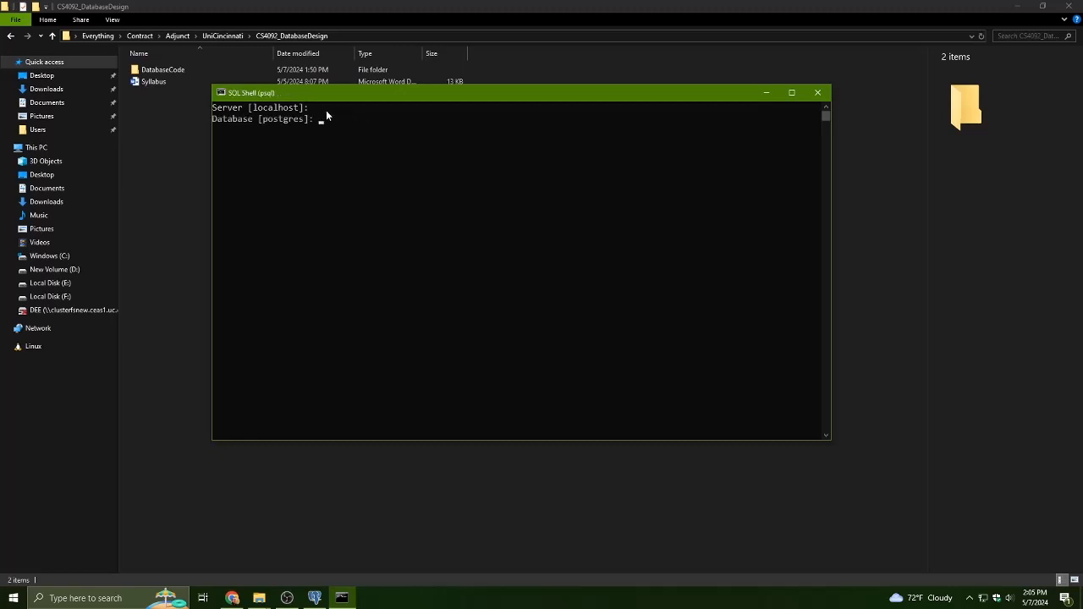
key("Return")
key("Return")
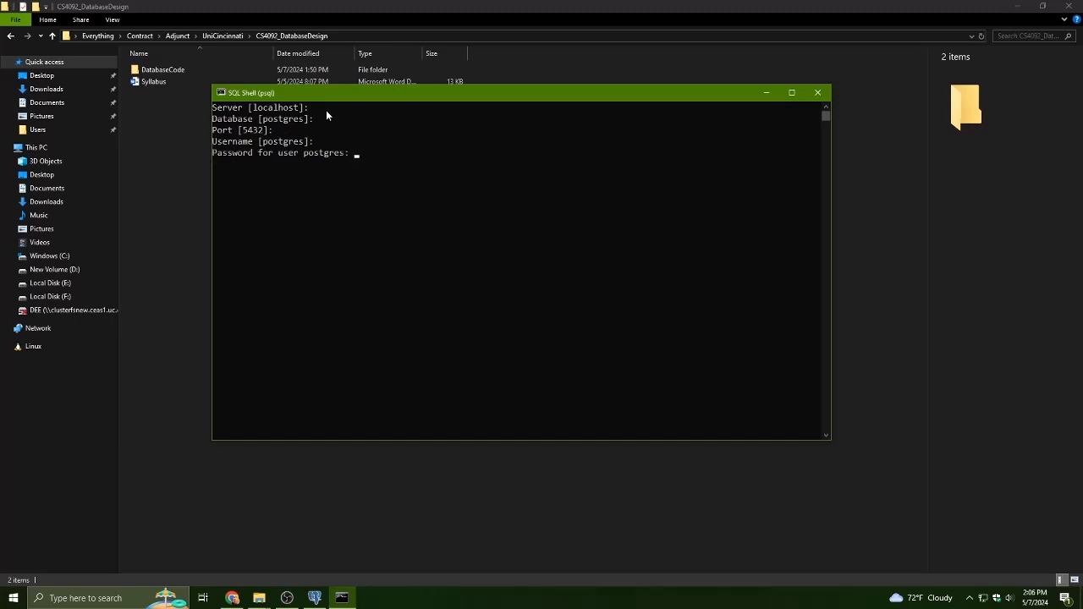
key("Return")
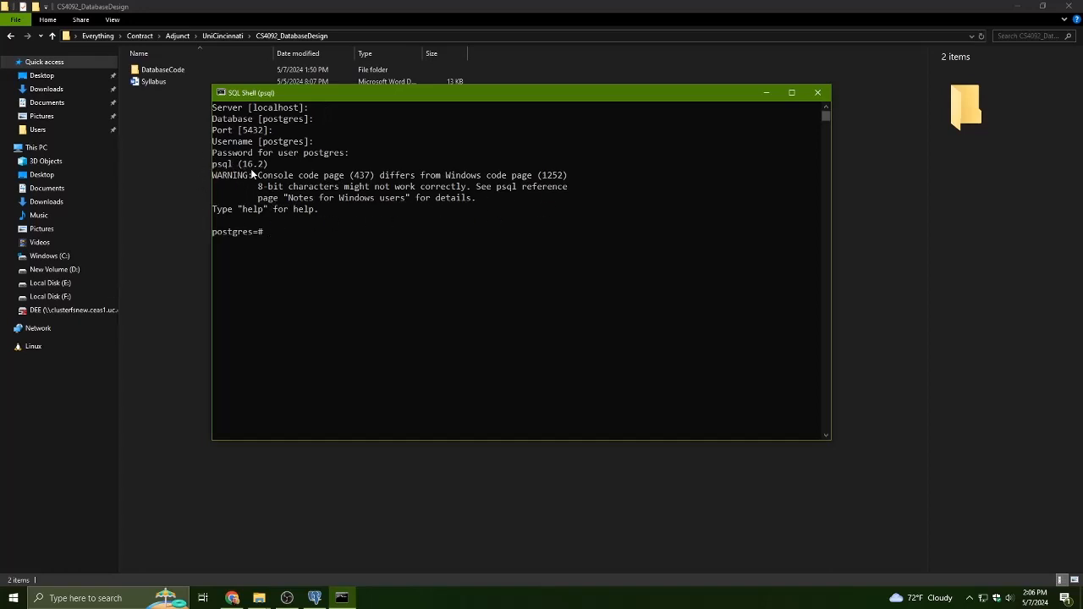
- Run Select Version(); in the psql shell
left_click(315, 597)
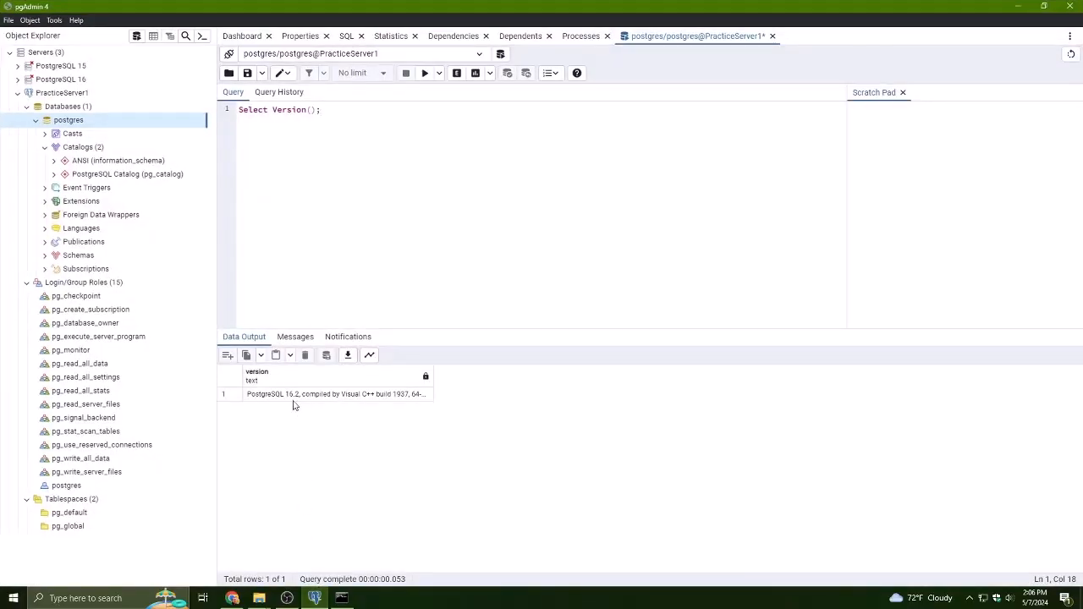
left_click(314, 596)
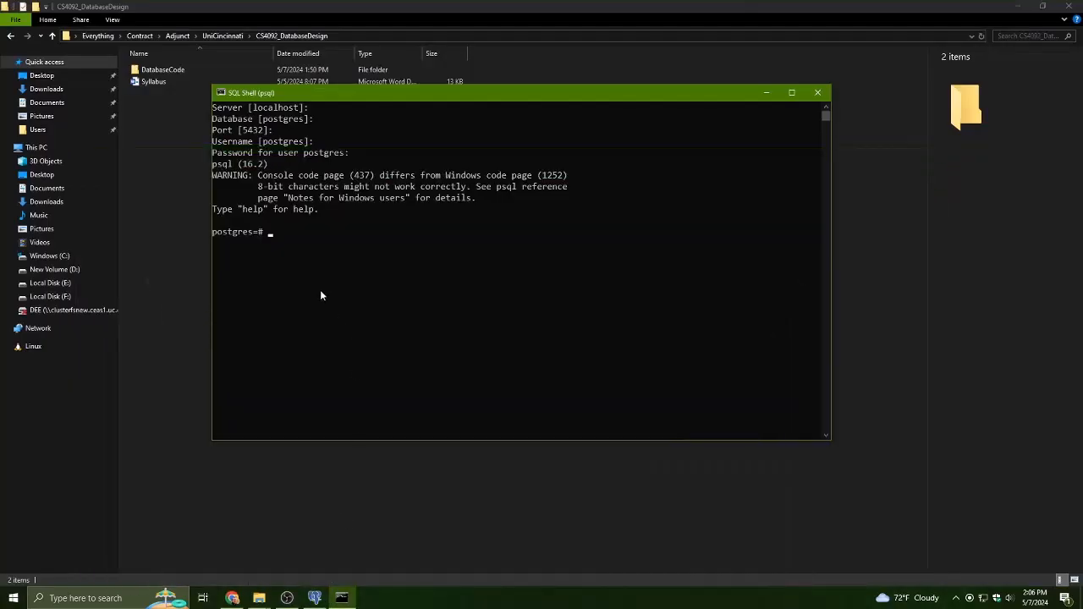
type("Select Version();")
key("Return")
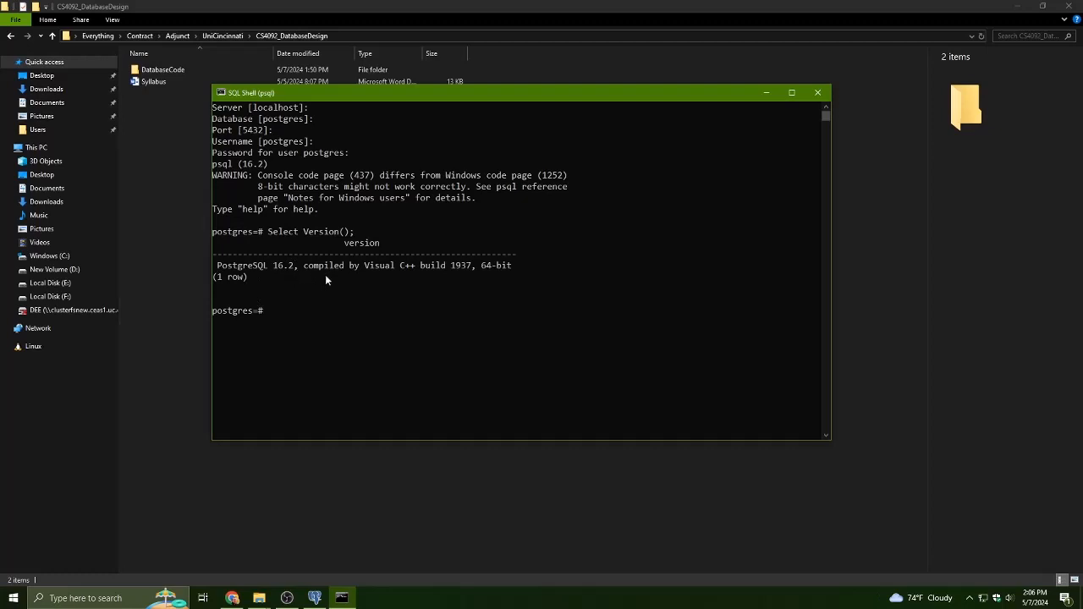
- Read the TablePlus article on starting and stopping the PostgreSQL server on Windows and Linux
key("alt+Tab")
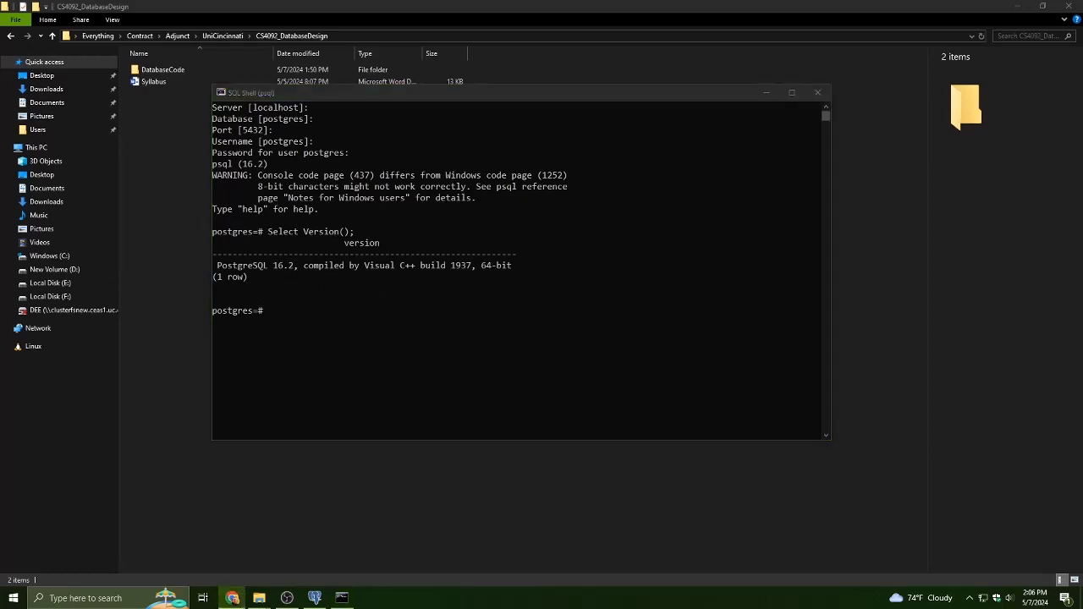
left_click(586, 147)
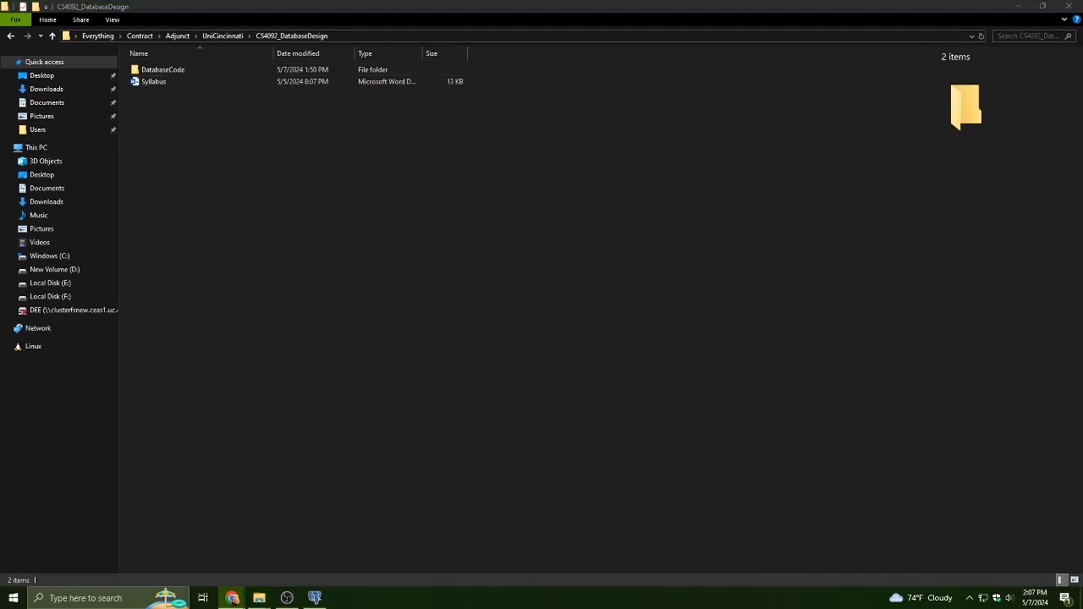
key("alt+Tab")
left_click_drag(769, 137, 336, 4)
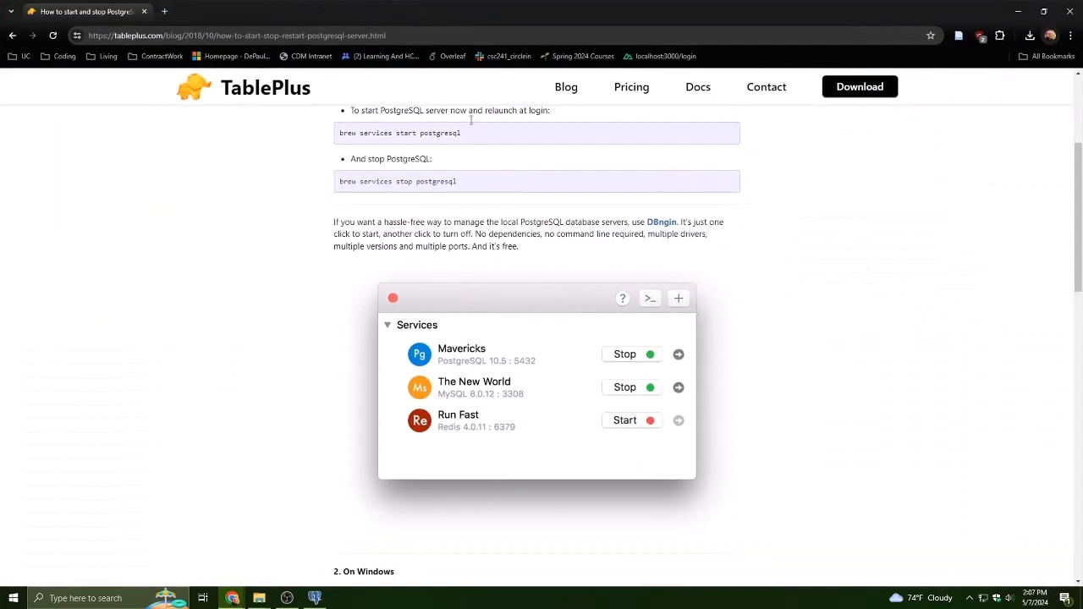
scroll(443, 220, "up", 2)
scroll(331, 286, "down", 3)
scroll(353, 207, "up", 1)
scroll(339, 216, "down", 3)
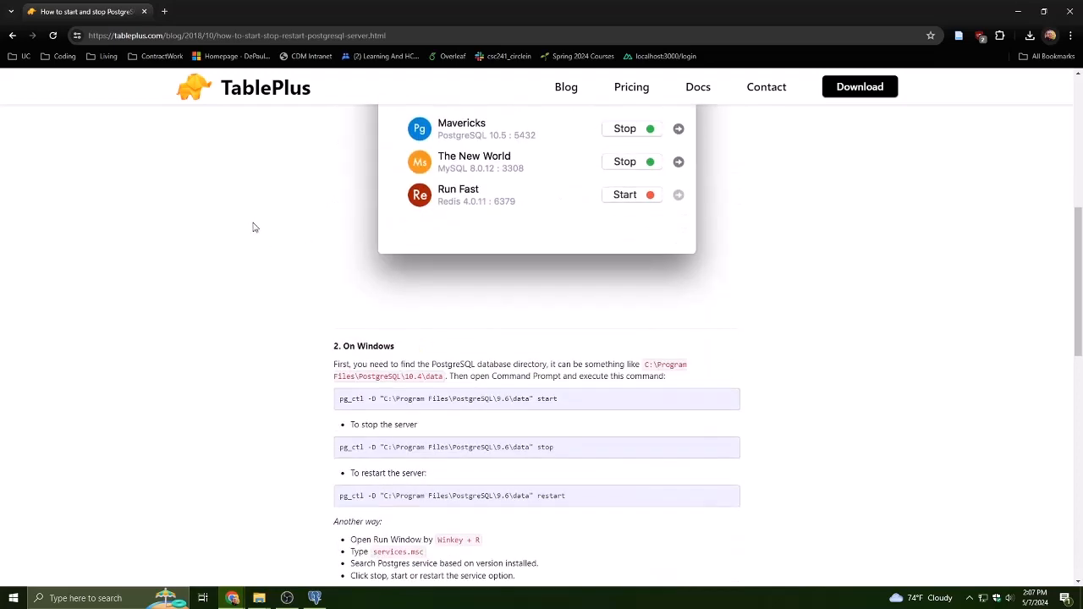
scroll(245, 211, "down", 3)
scroll(240, 200, "down", 3)
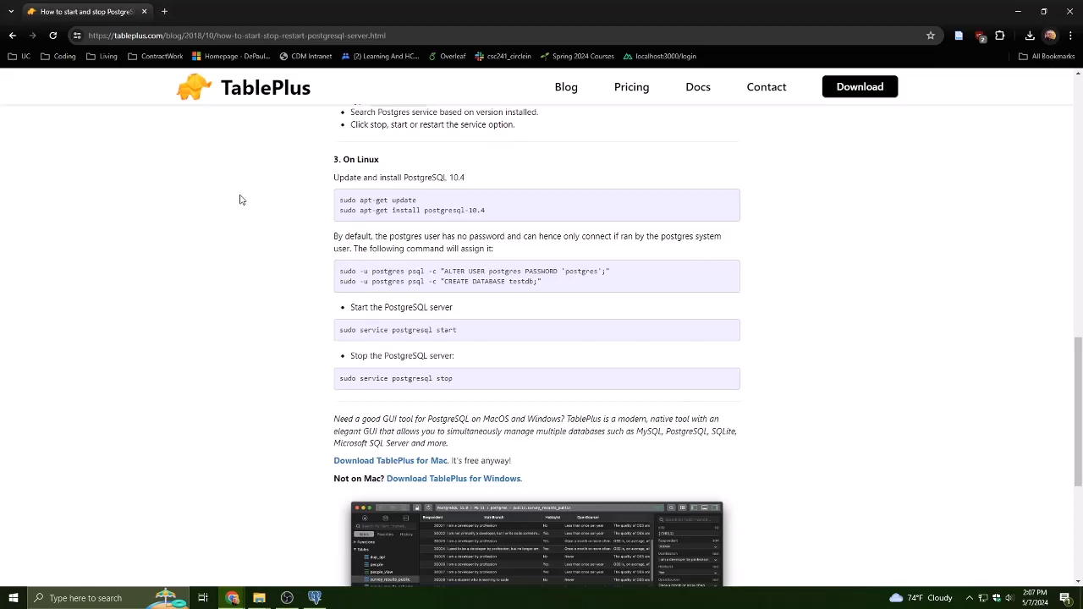
scroll(240, 199, "down", 2)
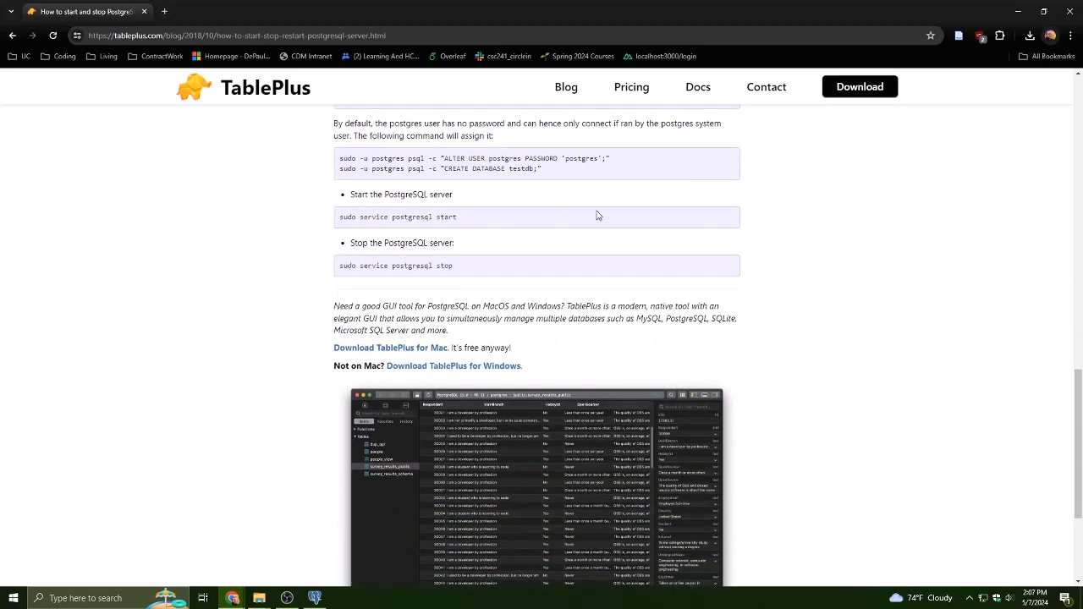
left_click(1070, 11)
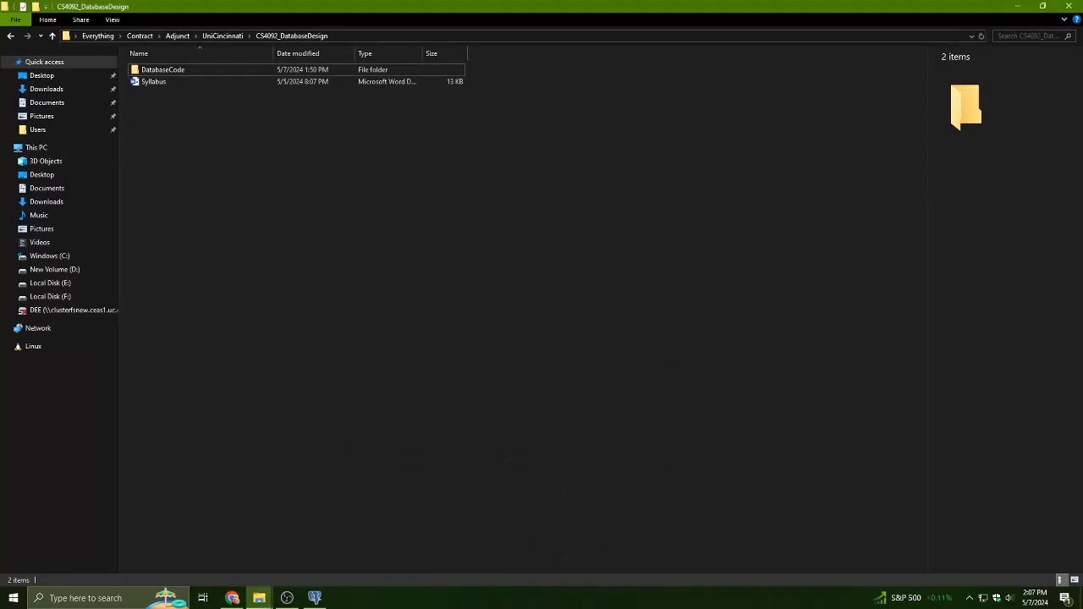
- Remove the PracticeServer1 server registration from pgAdmin
left_click(287, 599)
left_click(314, 598)
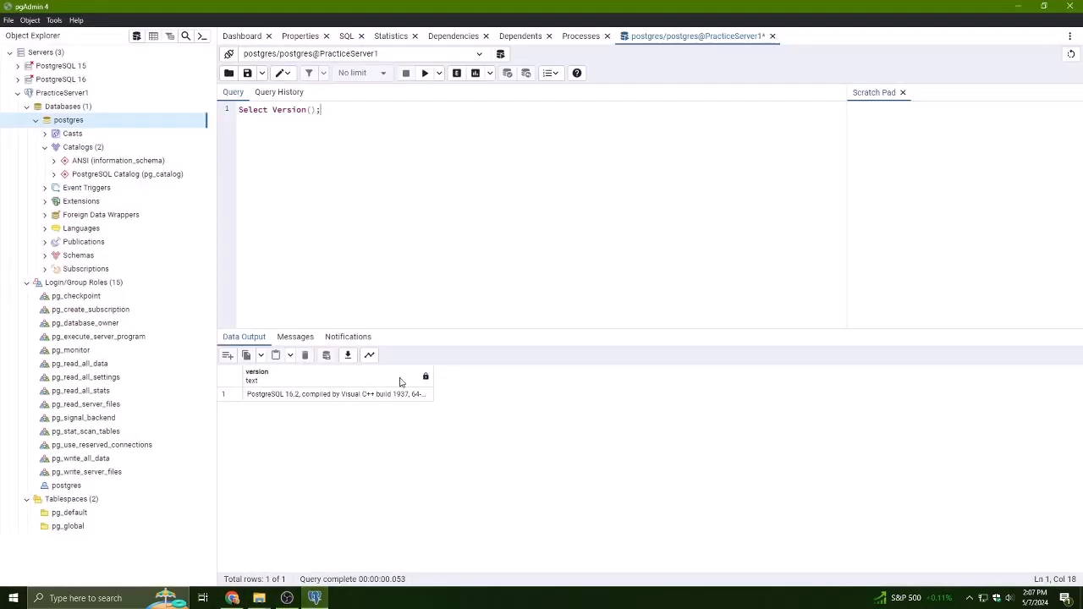
right_click(60, 95)
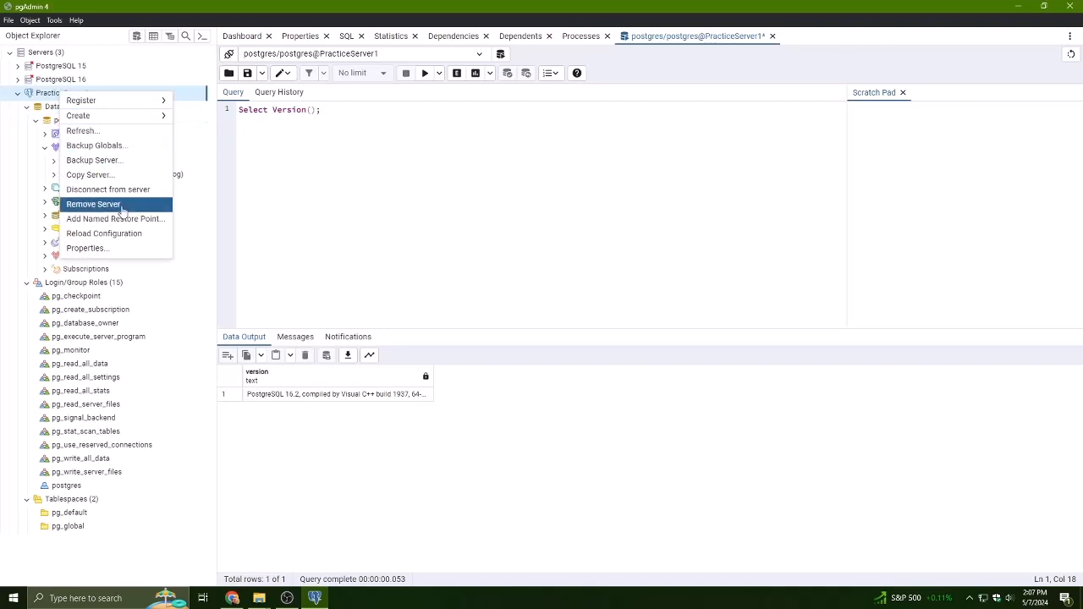
left_click(122, 206)
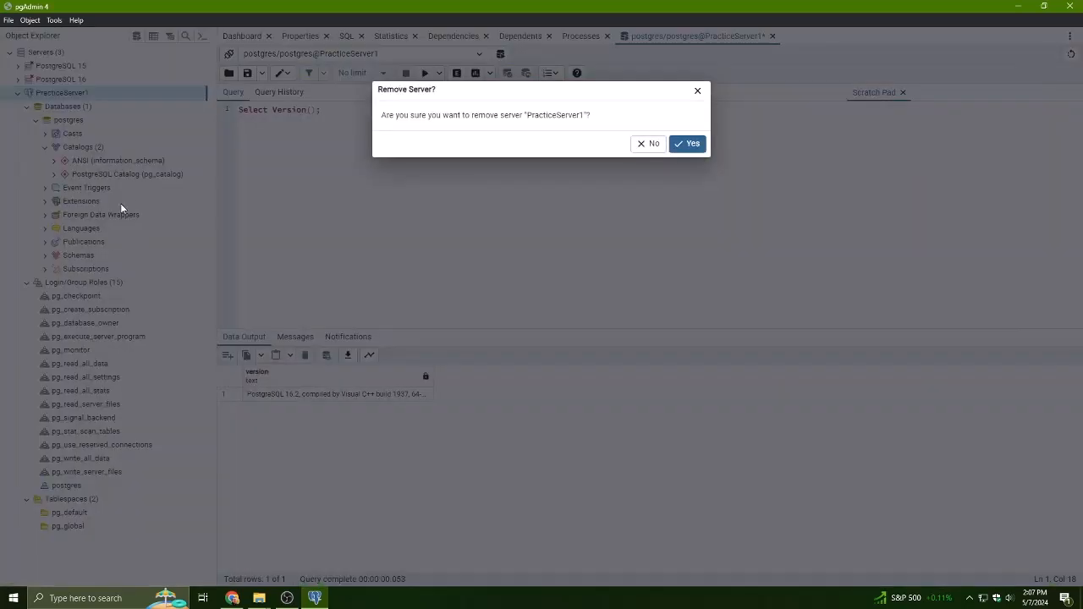
left_click(681, 143)
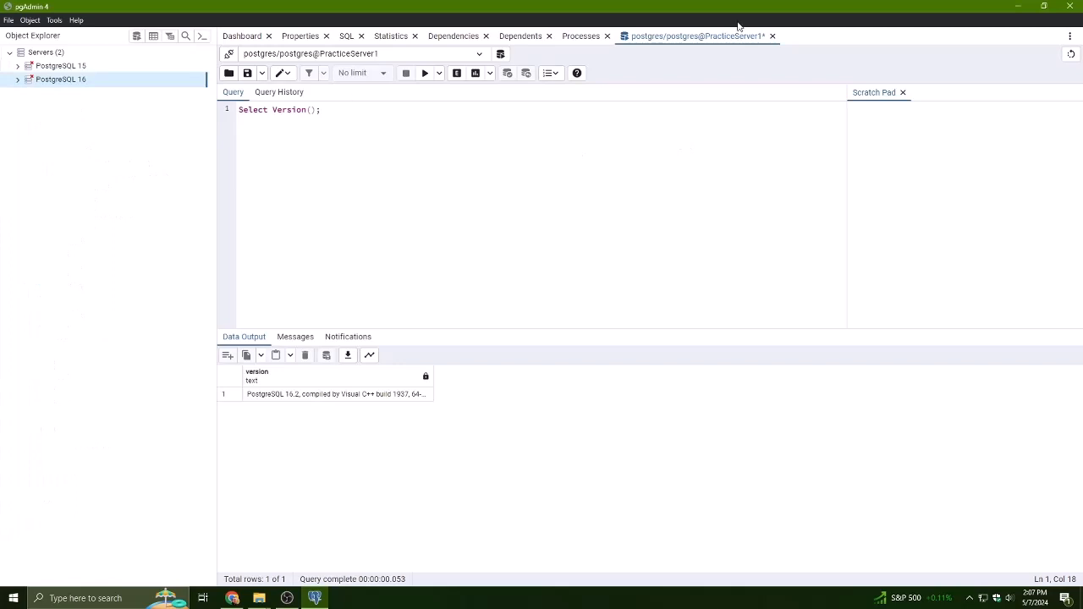
- Close the PracticeServer1 query tab
left_click(771, 37)
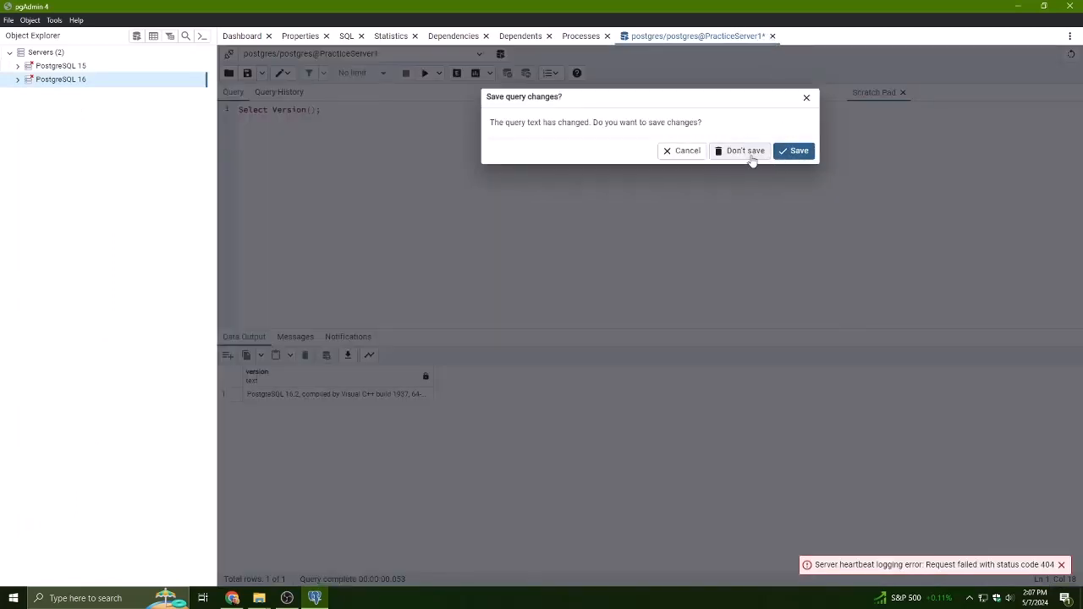